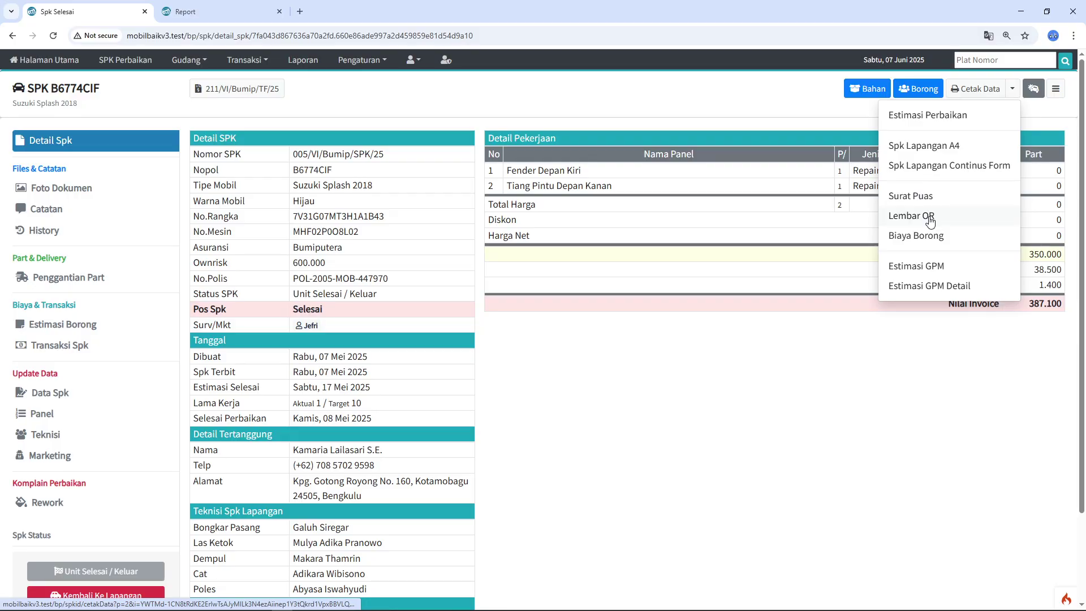
- Preview the Lembar OR printout for the SPK, check its payment number field, and return to the SPK without printing
{"action": "left_click", "coordinate": [930, 221]}
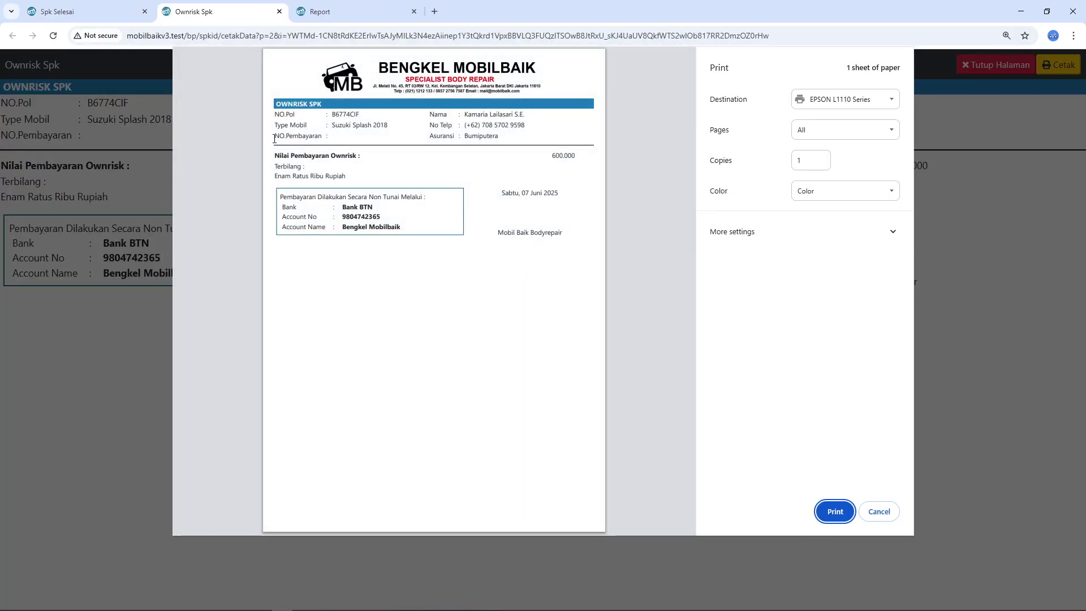
{"action": "left_click_drag", "start_coordinate": [275, 138], "coordinate": [326, 140]}
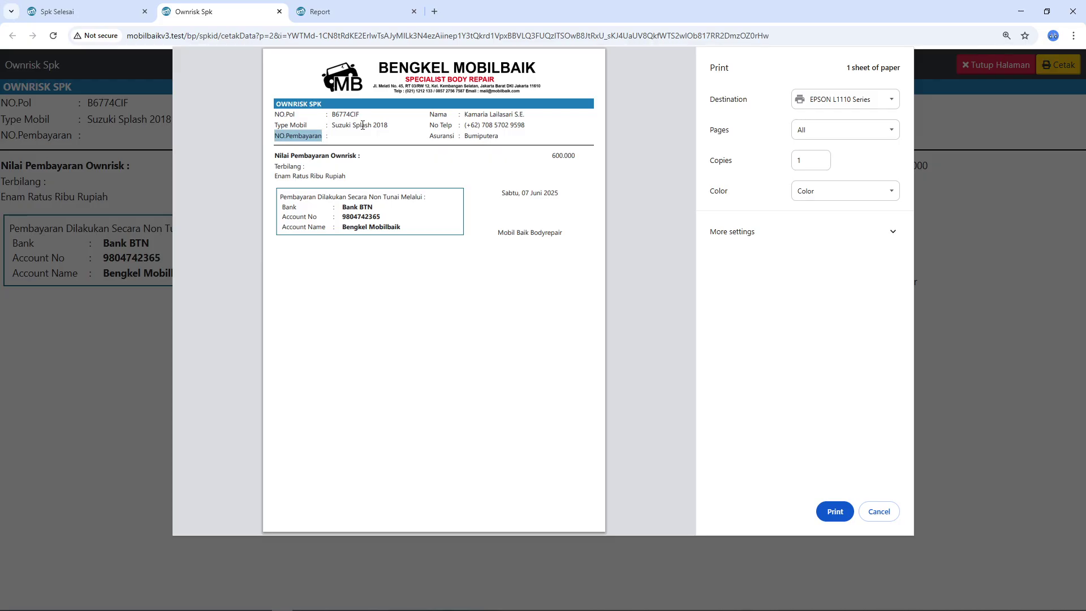
{"action": "left_click", "coordinate": [358, 145]}
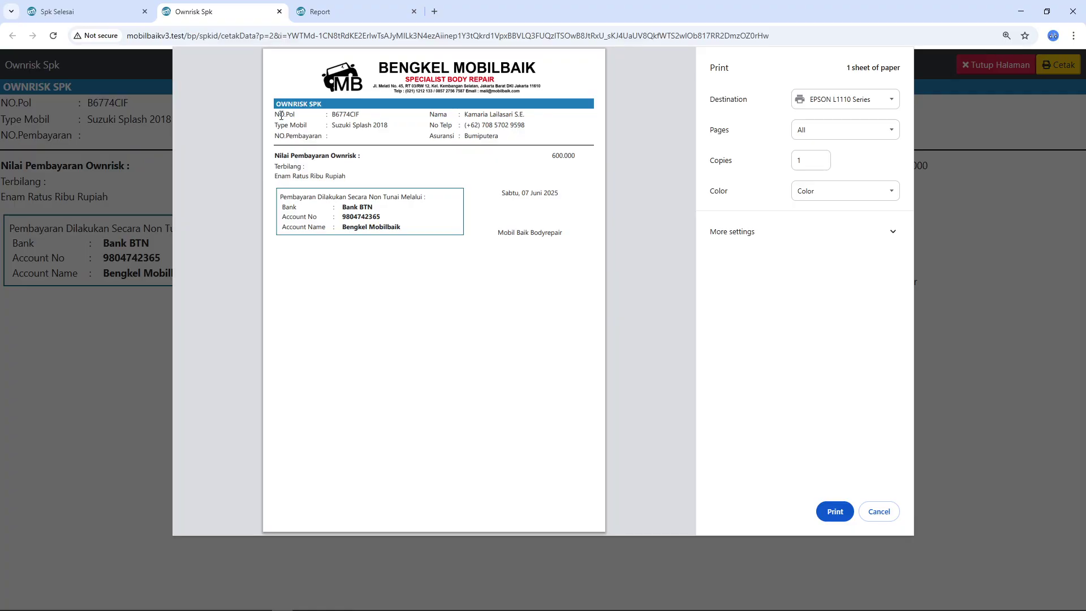
{"action": "left_click_drag", "start_coordinate": [276, 106], "coordinate": [329, 106]}
{"action": "left_click", "coordinate": [878, 512]}
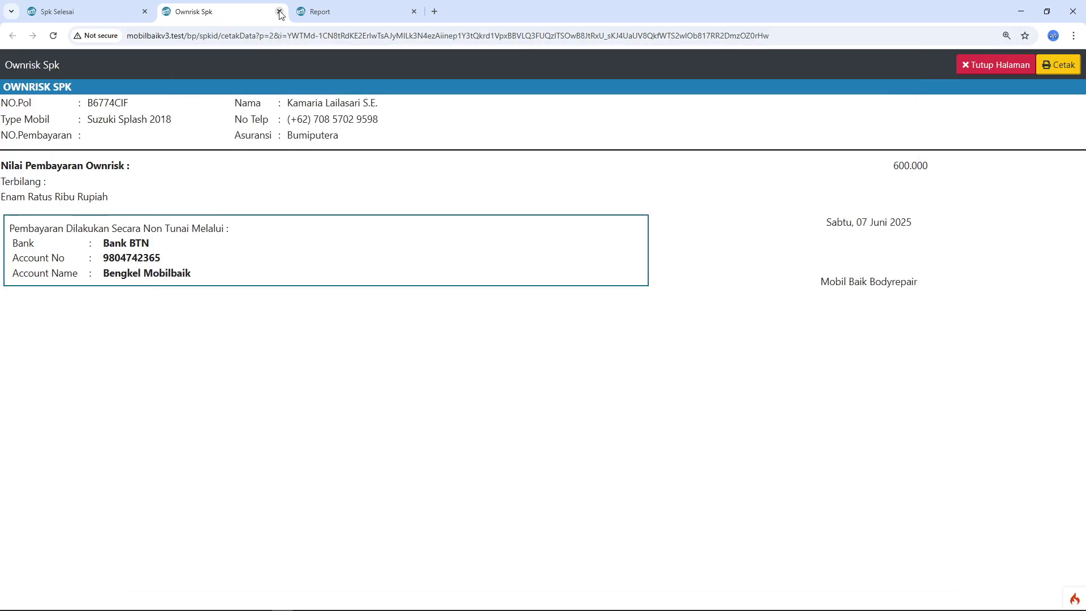
{"action": "left_click", "coordinate": [56, 11]}
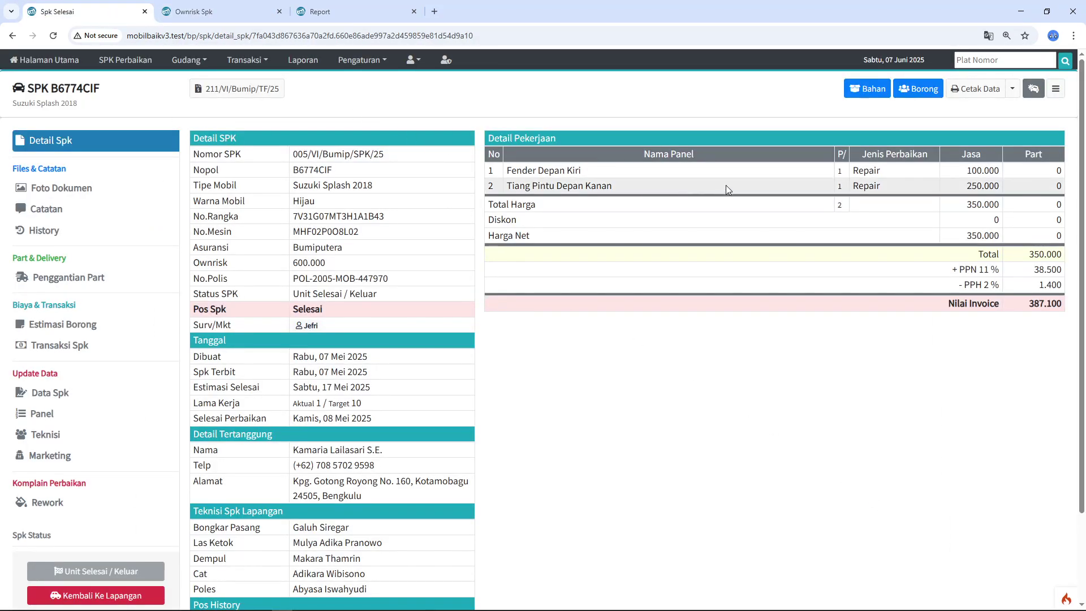
- Reopen the Lembar OR preview, close the duplicate and Report pages, and return to the SPK without printing
{"action": "left_click", "coordinate": [1012, 88]}
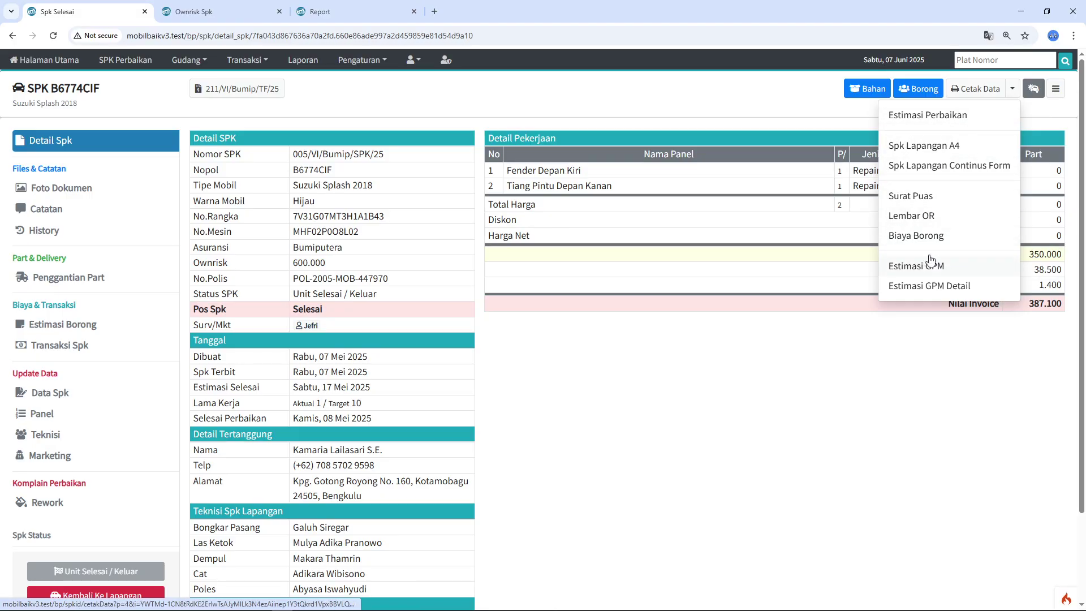
{"action": "left_click", "coordinate": [920, 216]}
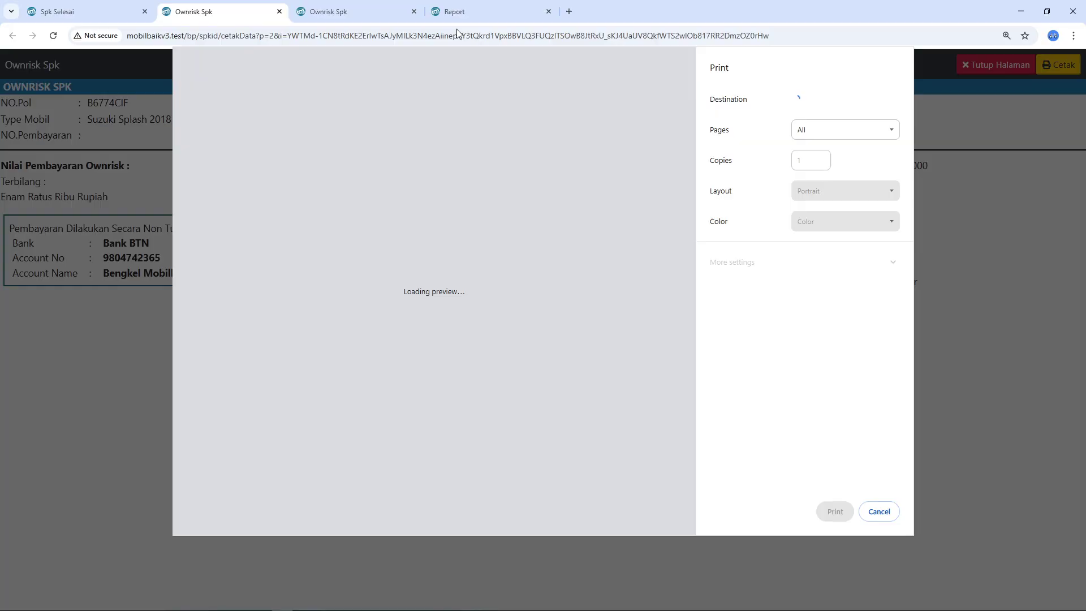
{"action": "left_click", "coordinate": [414, 12]}
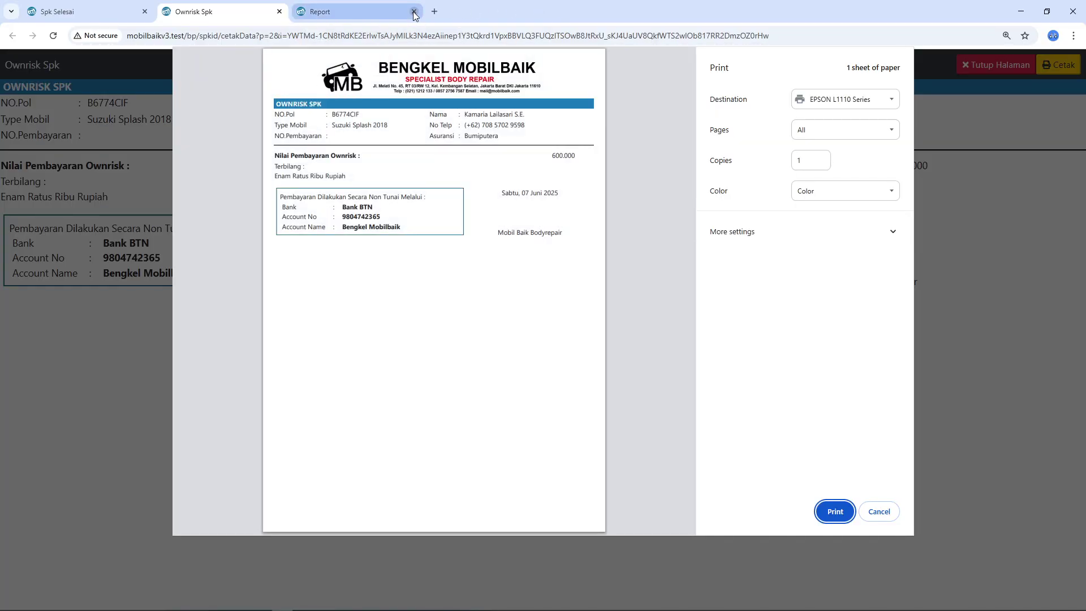
{"action": "left_click", "coordinate": [414, 12]}
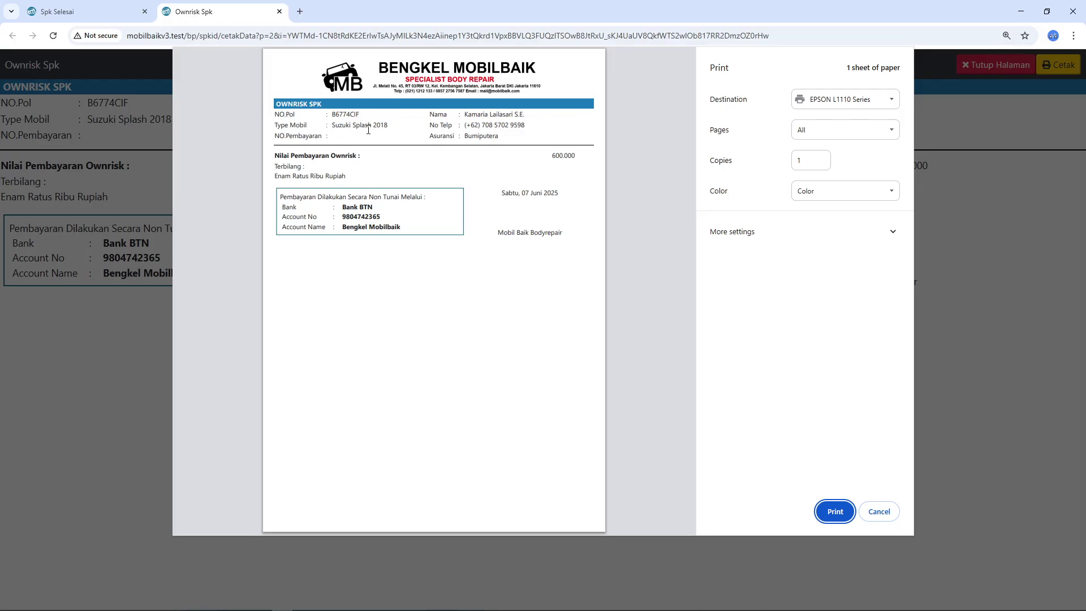
{"action": "left_click", "coordinate": [879, 512]}
{"action": "left_click", "coordinate": [107, 11]}
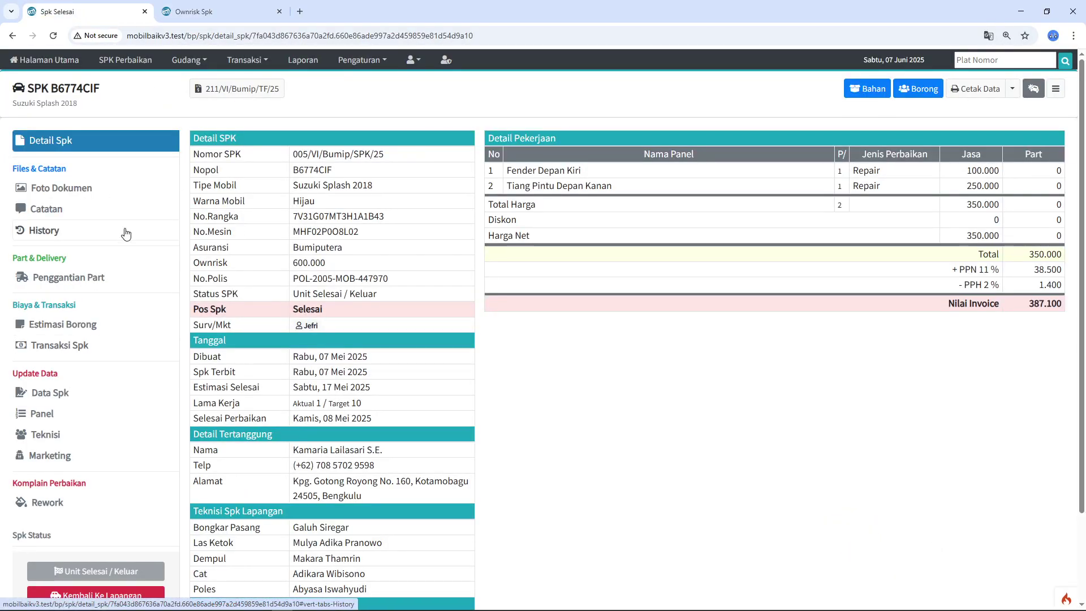
- Add an OR SPK transaction of 600.000 to the SPK, leaving cash payment through Kas Utama
{"action": "left_click", "coordinate": [57, 346]}
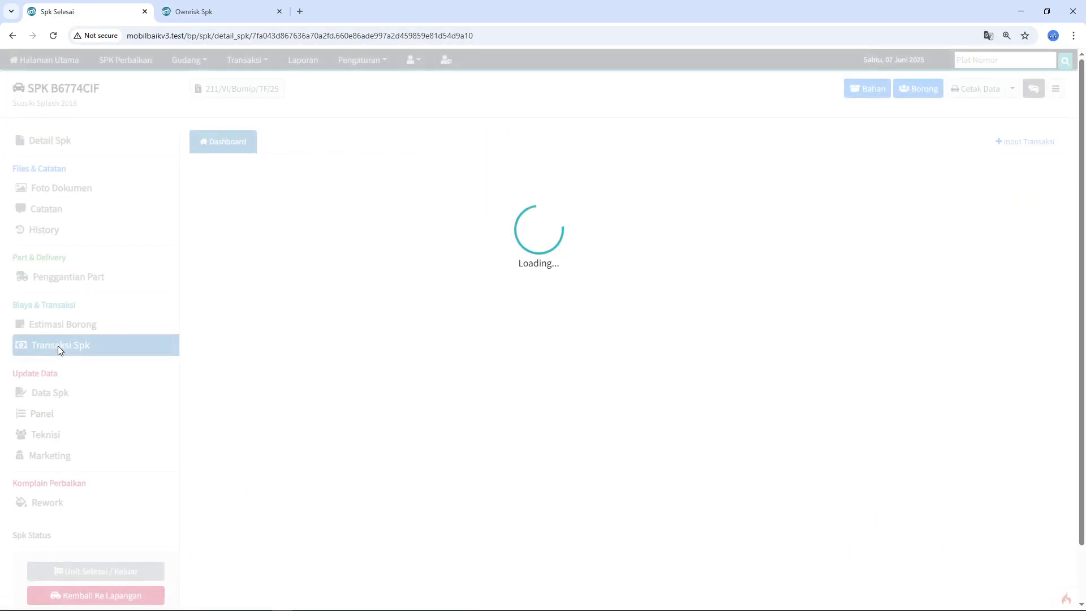
{"action": "left_click", "coordinate": [1015, 142]}
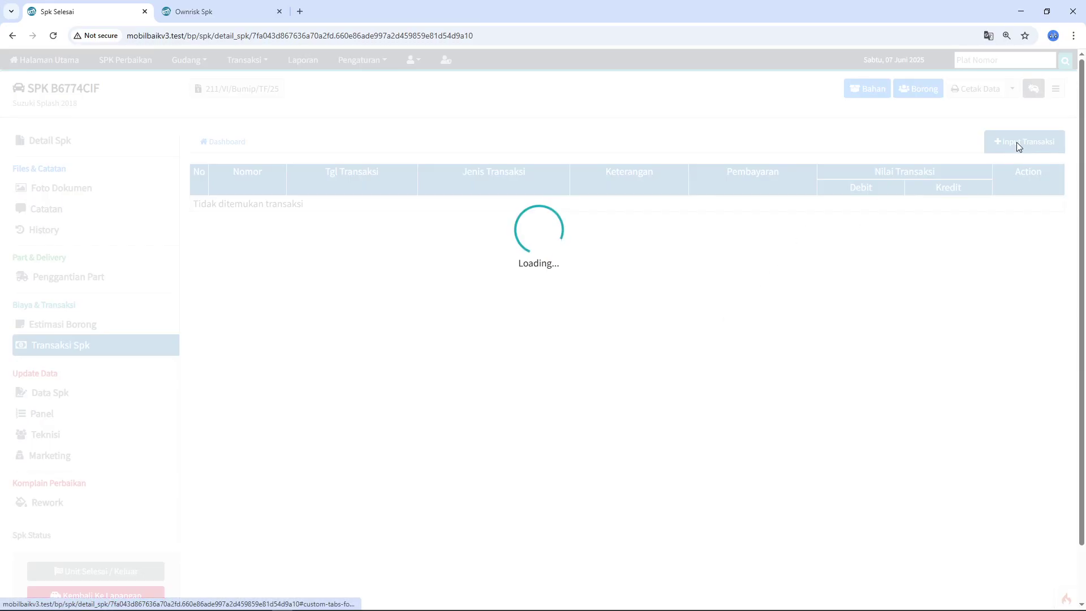
{"action": "left_click", "coordinate": [614, 233]}
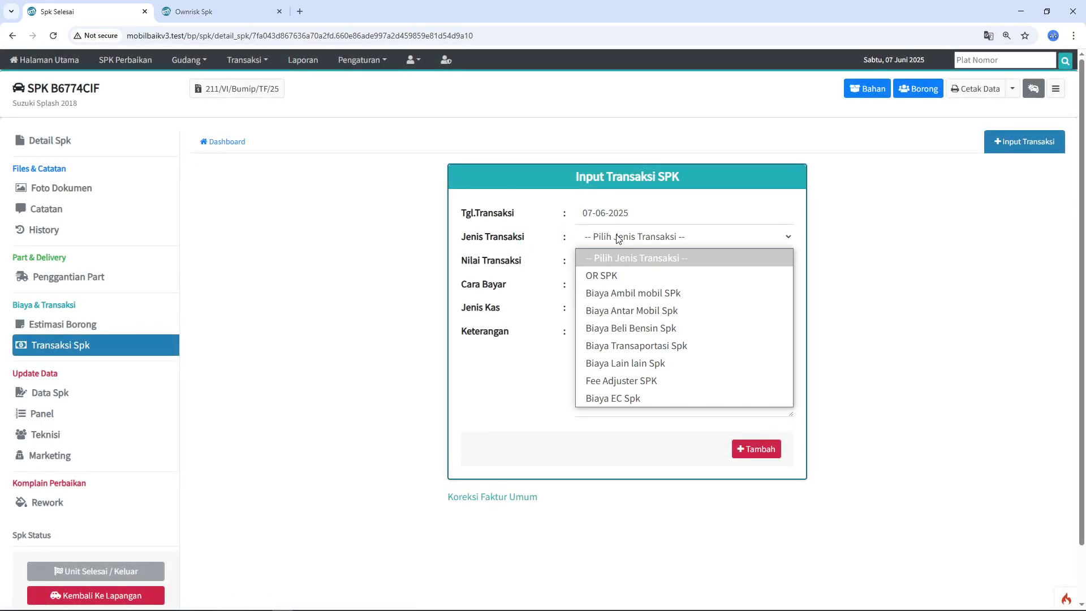
{"action": "left_click", "coordinate": [616, 274]}
{"action": "left_click", "coordinate": [603, 262]}
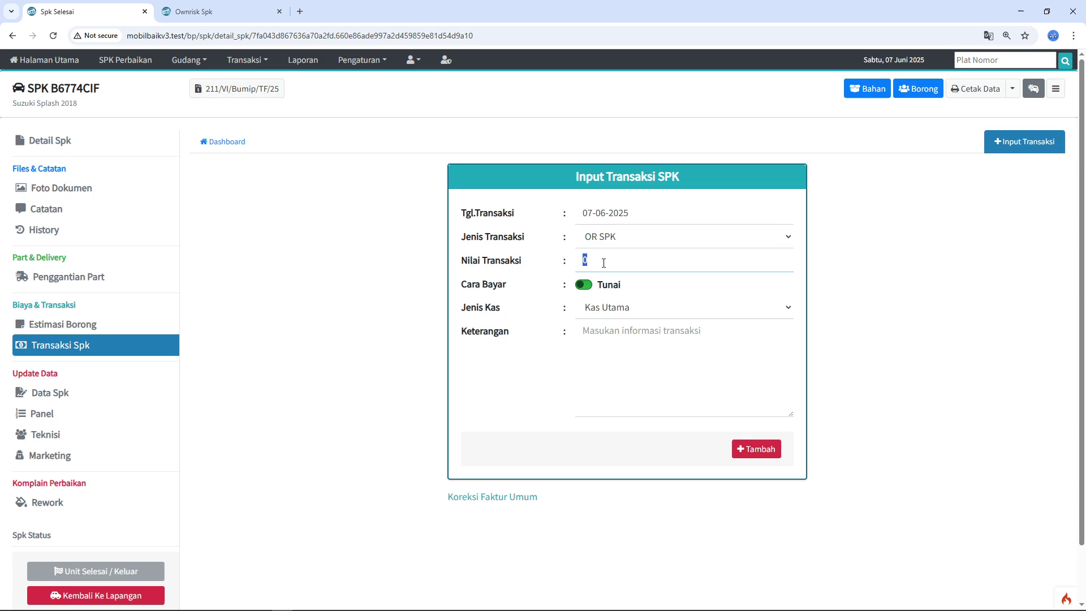
{"action": "type", "text": "600.000"}
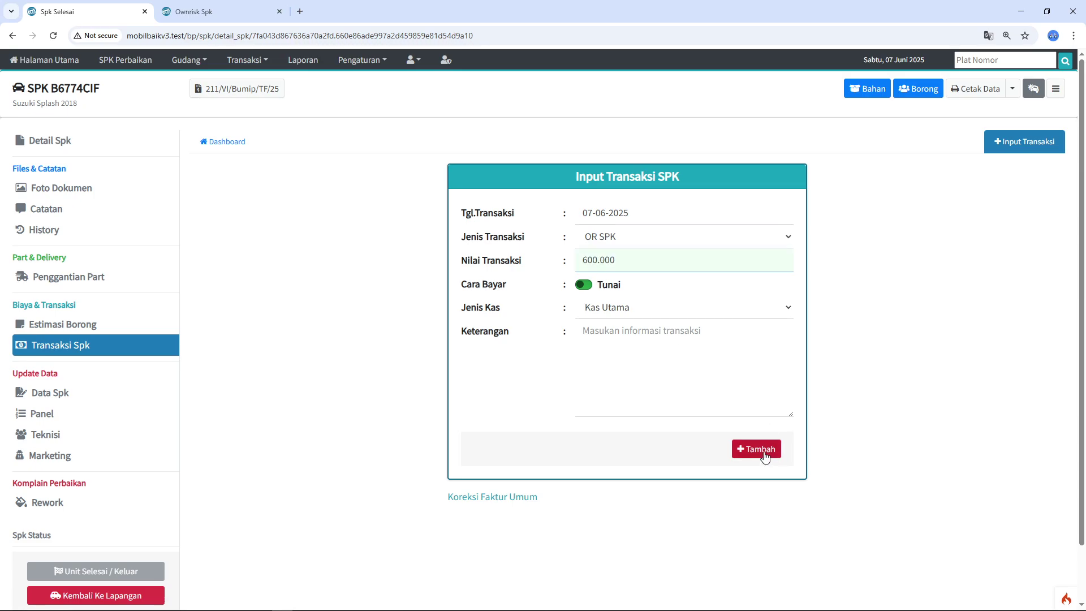
{"action": "left_click", "coordinate": [763, 450]}
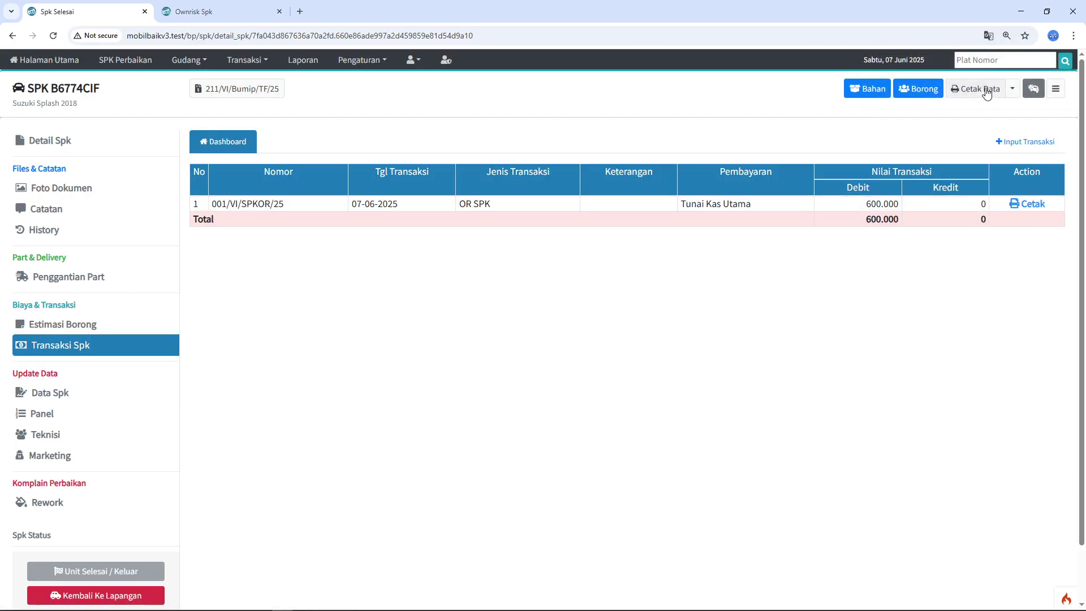
- Preview Lembar OR again after recording the payment, check the payment number, and return to the transaction list without printing
{"action": "left_click", "coordinate": [1012, 89]}
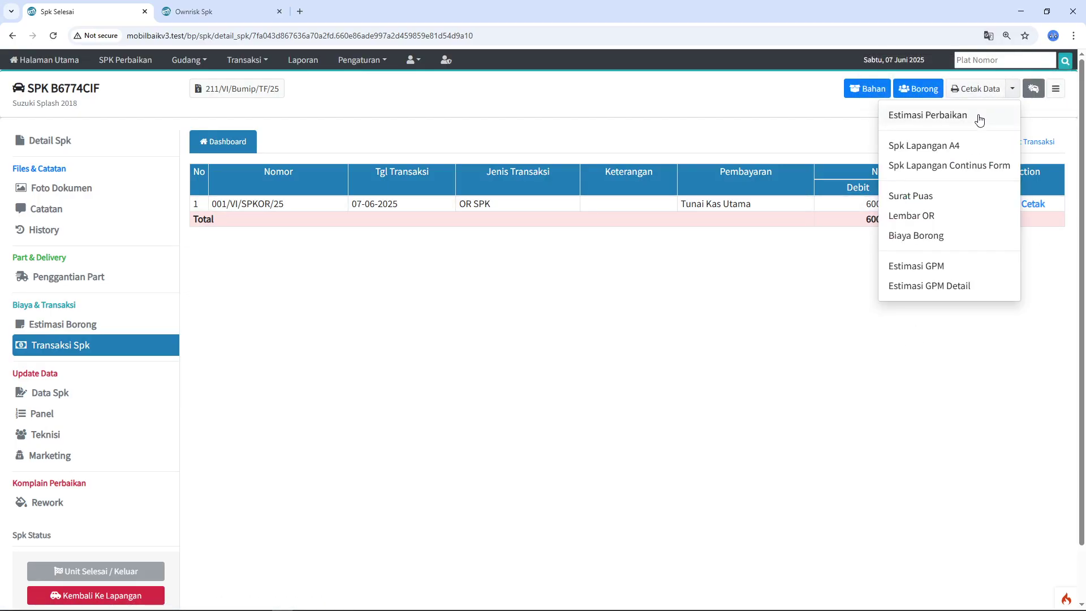
{"action": "left_click", "coordinate": [915, 221]}
{"action": "left_click_drag", "start_coordinate": [275, 136], "coordinate": [323, 139]}
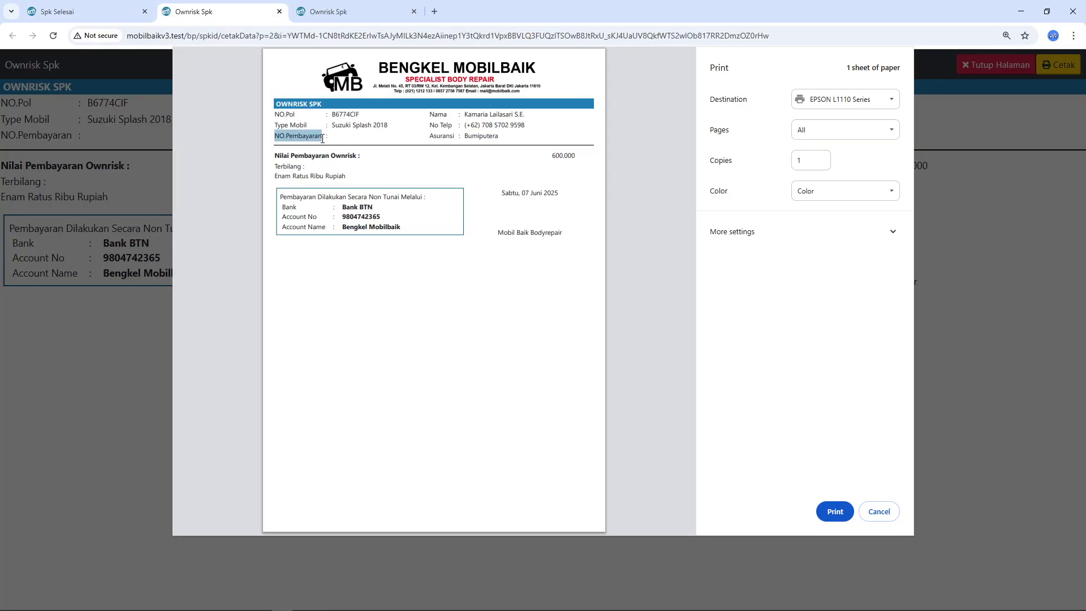
{"action": "left_click", "coordinate": [338, 142]}
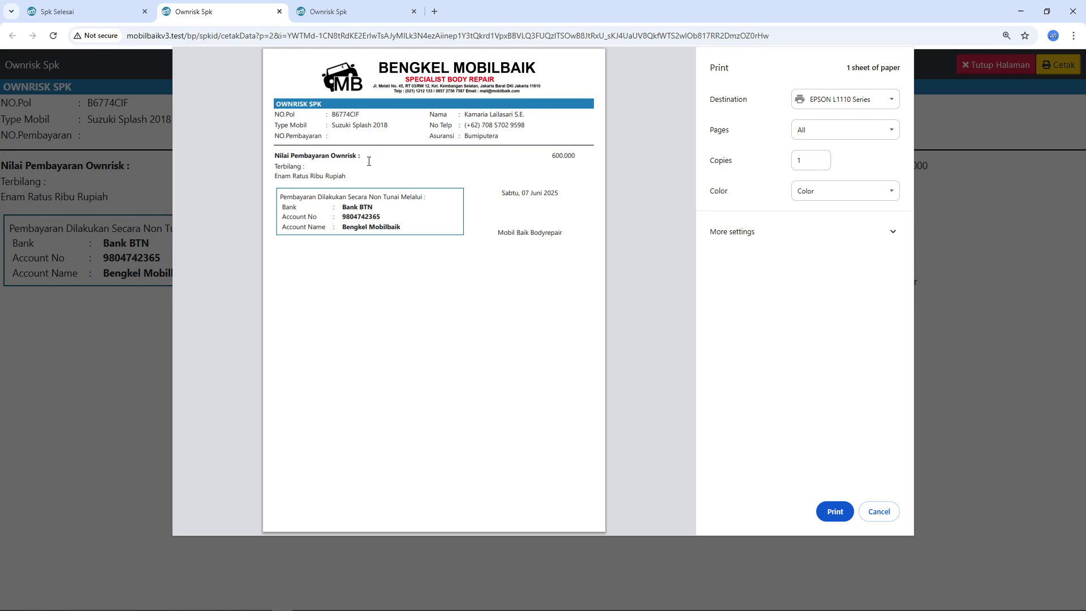
{"action": "left_click", "coordinate": [891, 515]}
{"action": "left_click", "coordinate": [109, 12]}
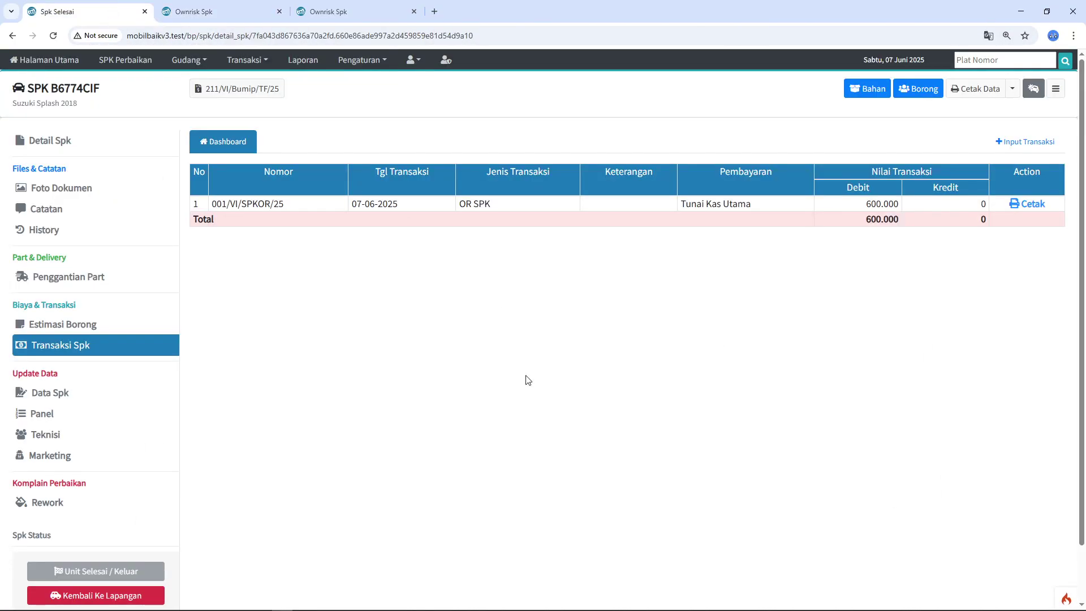
- Open the Piutang Ownrisk report in the Keuangan section of Laporan
{"action": "left_click", "coordinate": [111, 356]}
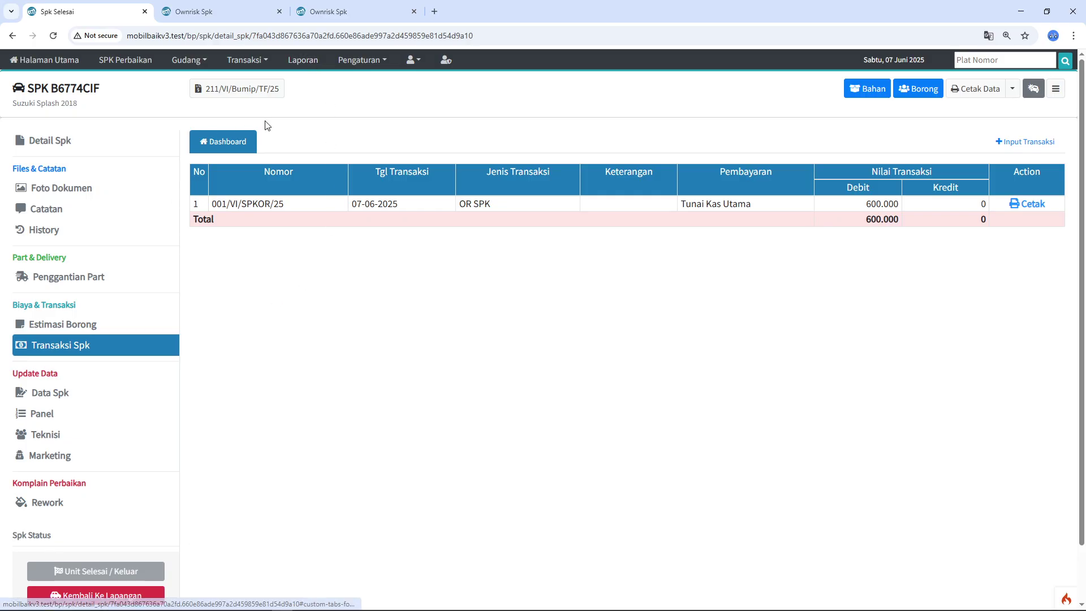
{"action": "left_click", "coordinate": [306, 63]}
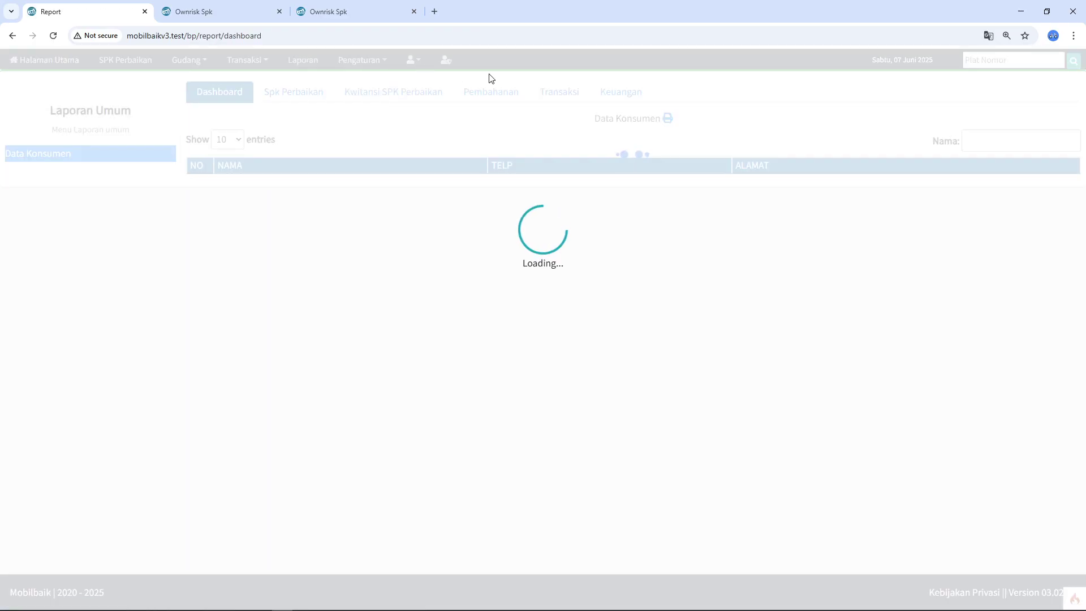
{"action": "left_click", "coordinate": [621, 94]}
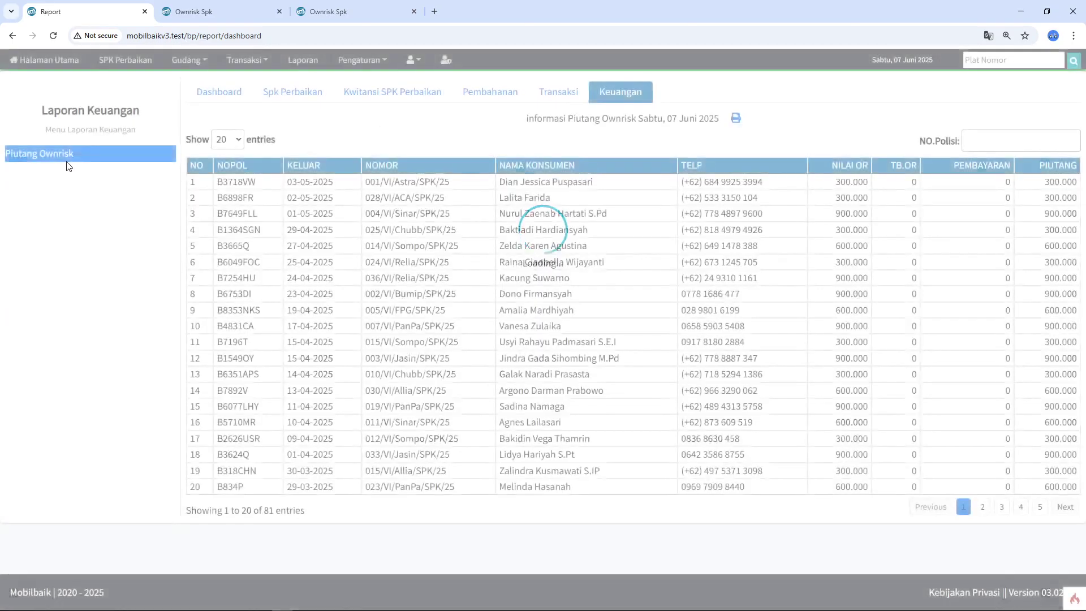
{"action": "left_click", "coordinate": [64, 159]}
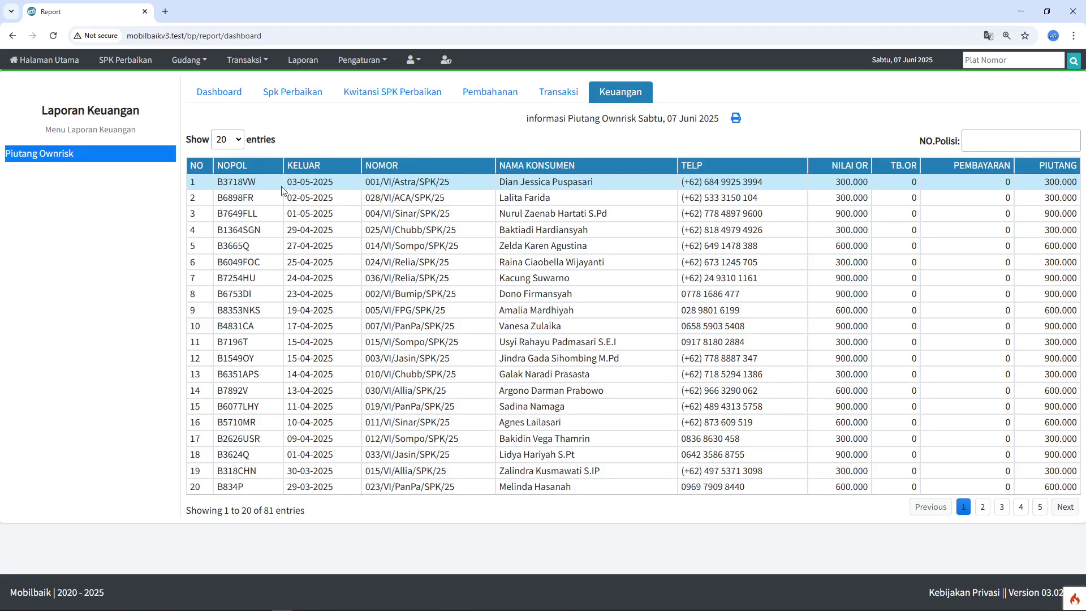
{"action": "left_click_drag", "start_coordinate": [220, 181], "coordinate": [260, 186]}
{"action": "key", "text": "ctrl+c"}
{"action": "right_click", "coordinate": [125, 60]}
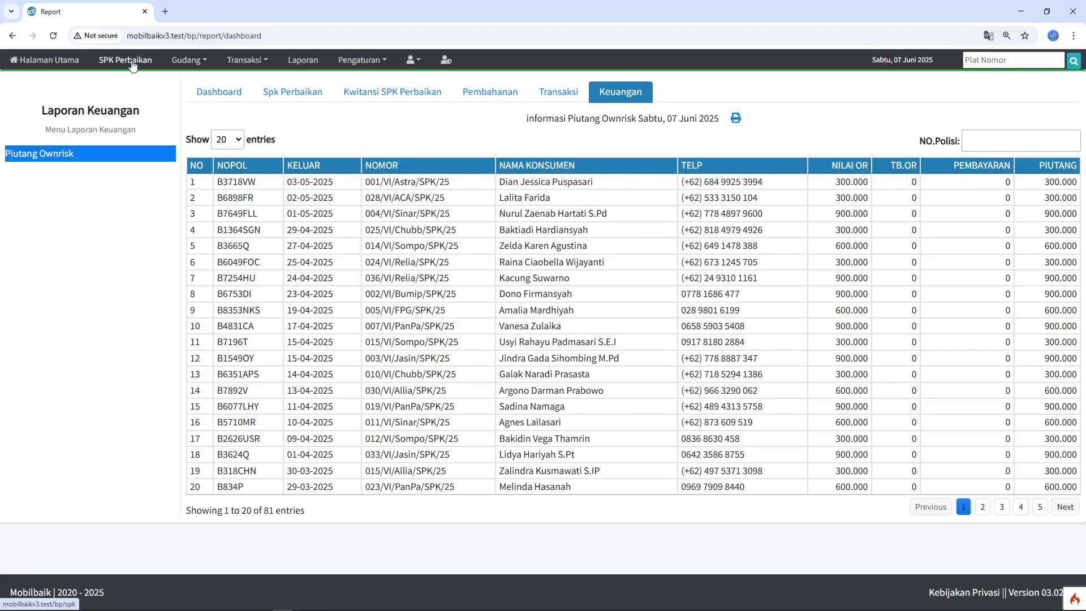
{"action": "left_click", "coordinate": [170, 69]}
{"action": "left_click", "coordinate": [191, 8]}
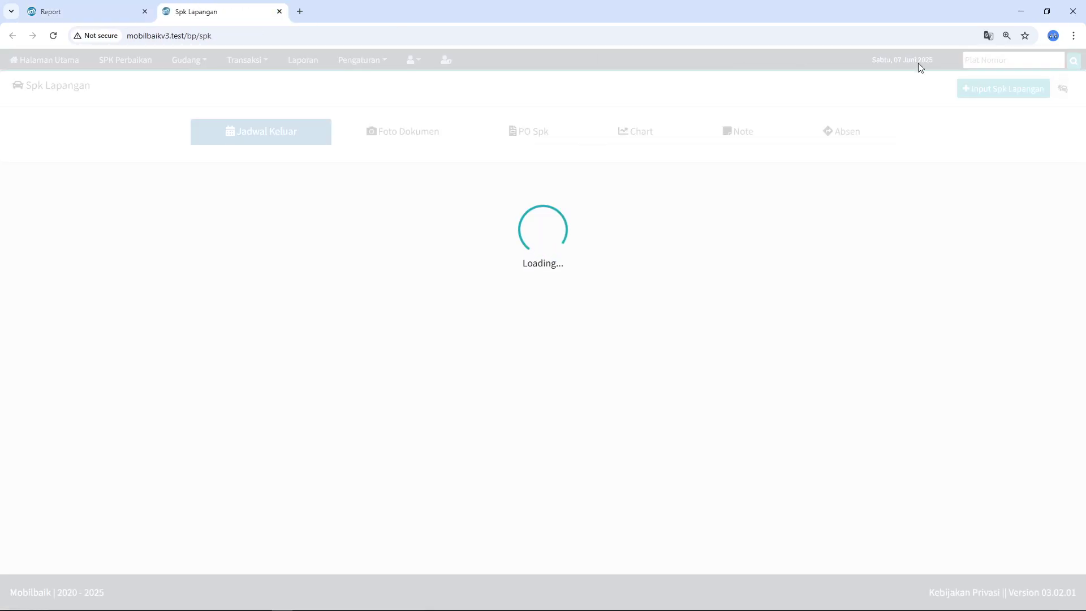
{"action": "left_click", "coordinate": [1012, 60]}
{"action": "key", "text": "ctrl+v"}
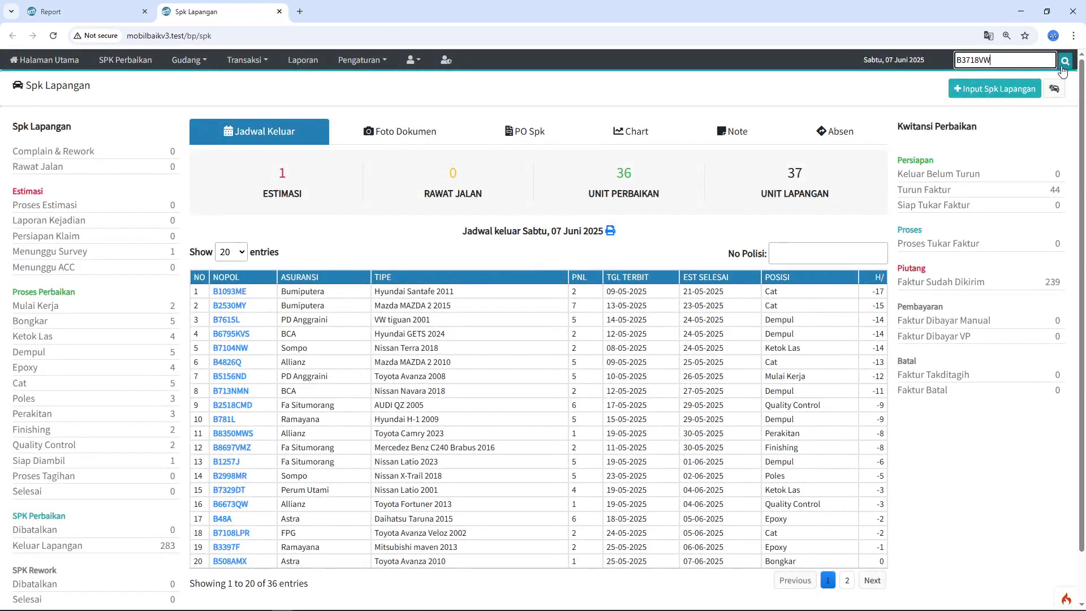
{"action": "left_click", "coordinate": [1065, 61]}
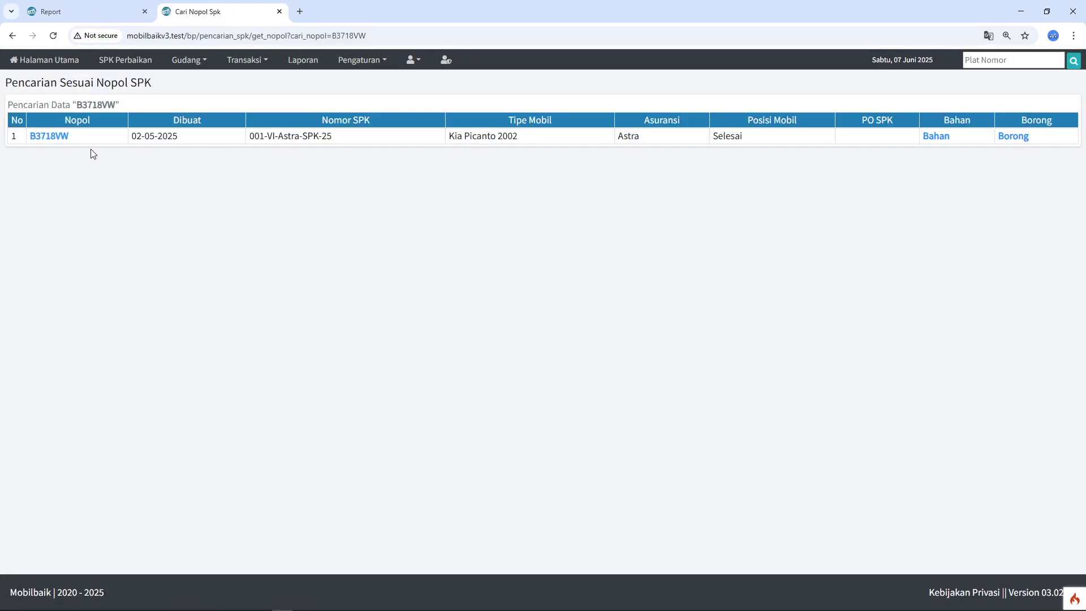
{"action": "left_click", "coordinate": [52, 139]}
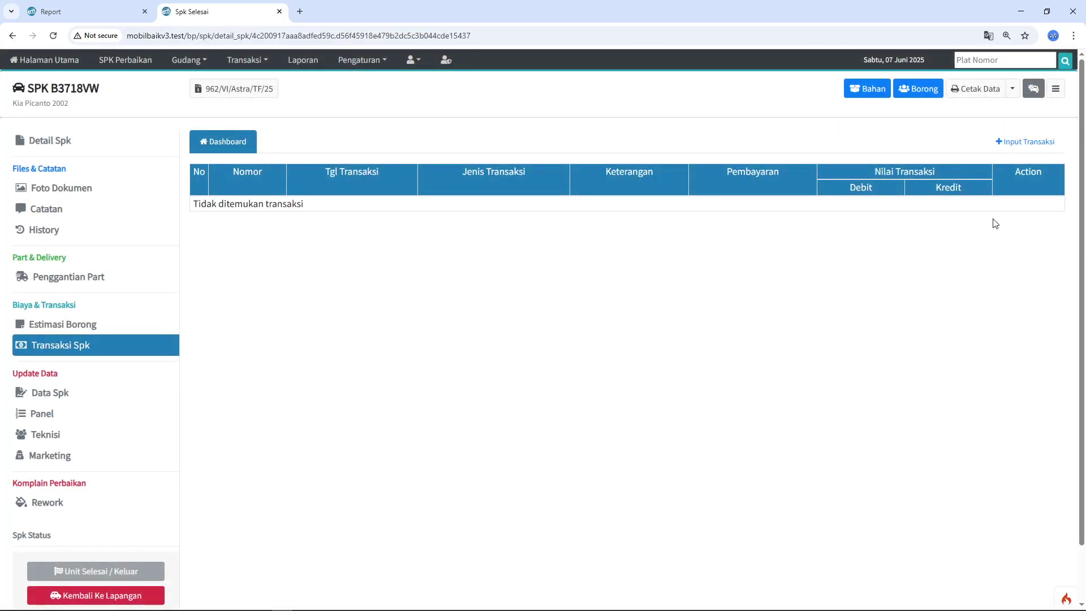
{"action": "left_click", "coordinate": [56, 9]}
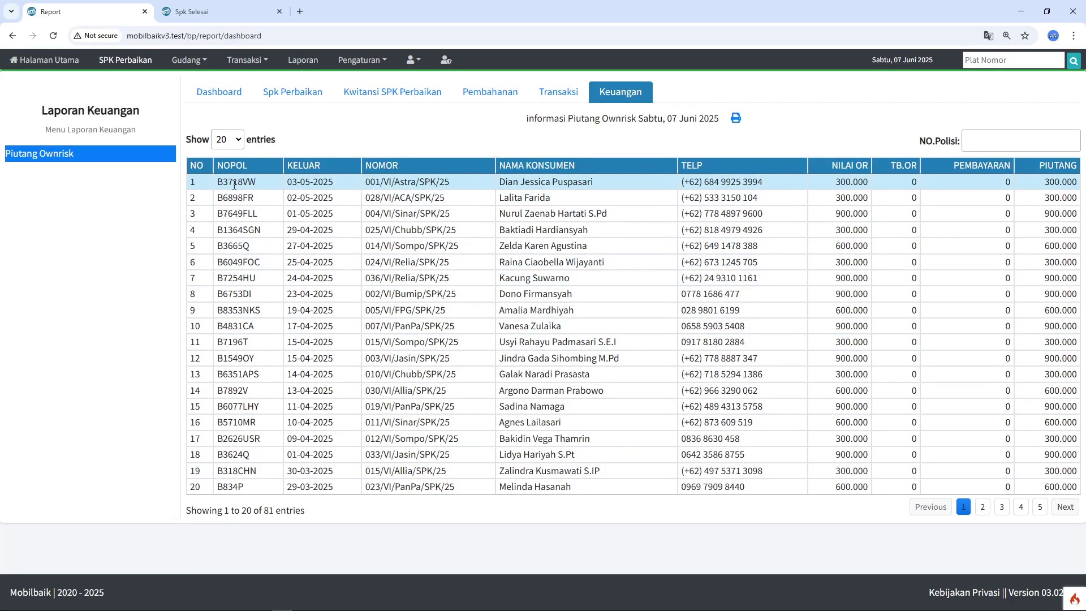
{"action": "left_click", "coordinate": [228, 13]}
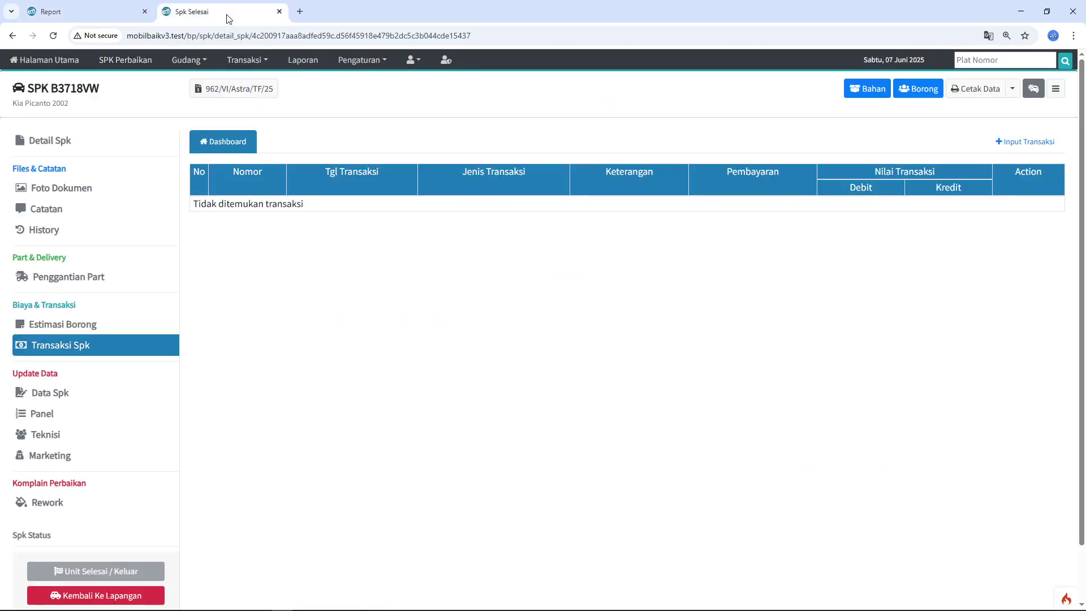
{"action": "left_click", "coordinate": [97, 346]}
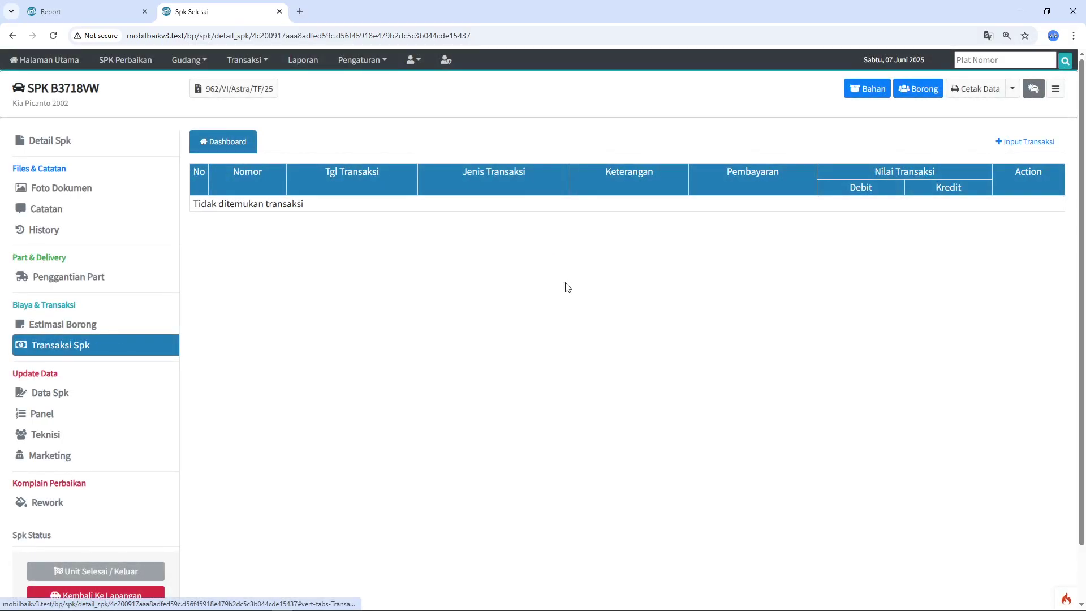
{"action": "left_click", "coordinate": [1007, 143]}
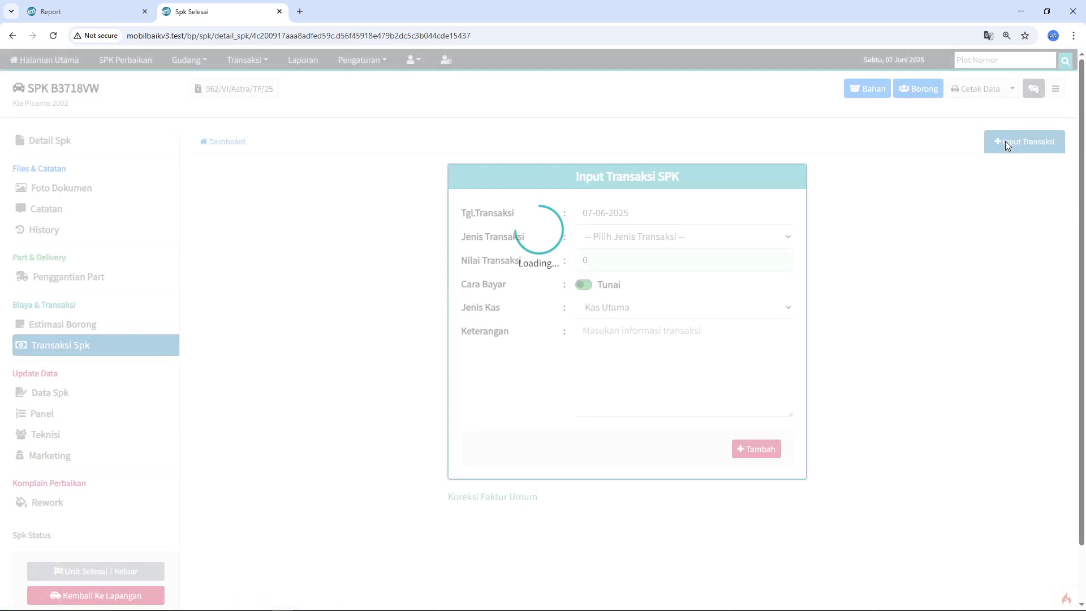
{"action": "left_click", "coordinate": [665, 242]}
{"action": "left_click", "coordinate": [623, 273]}
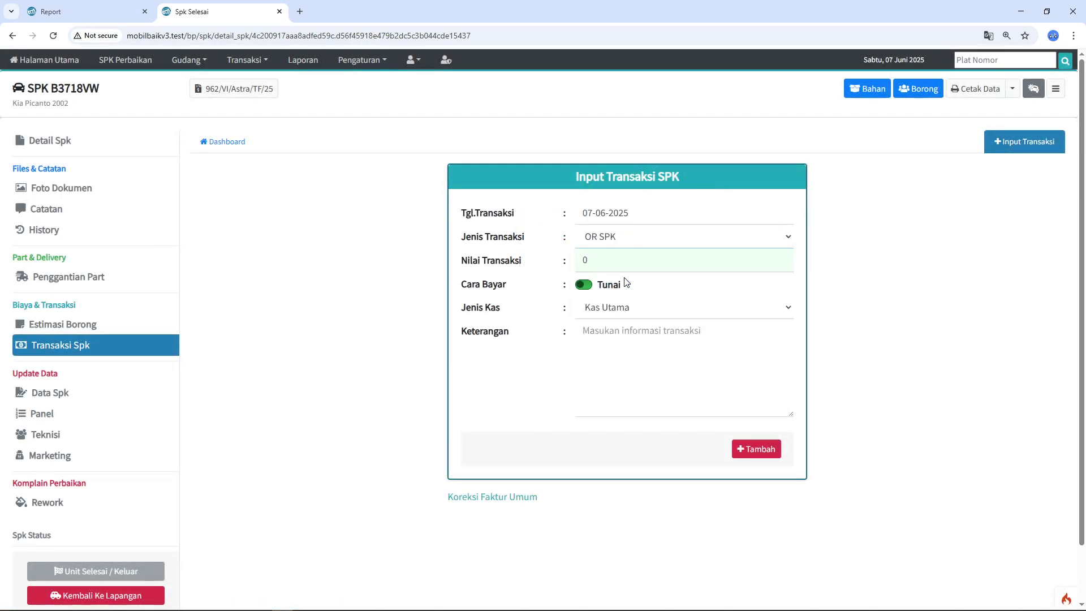
- Check the Ownrisk value in Detail Spk and add an OR SPK transaction of 300.000, paid Tunai into Kas Utama
{"action": "left_click", "coordinate": [83, 142]}
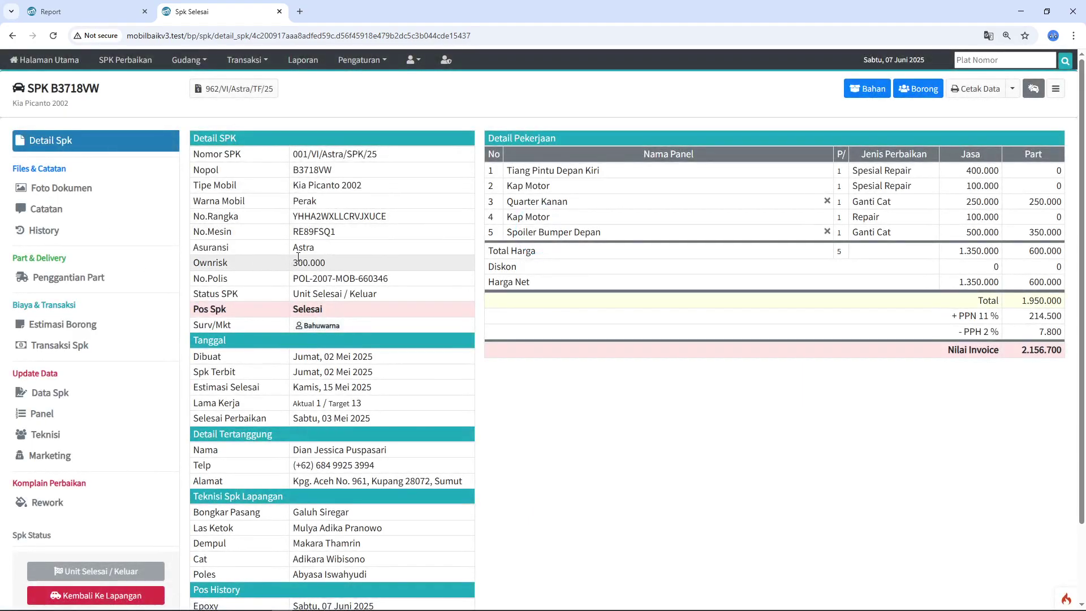
{"action": "left_click", "coordinate": [72, 347]}
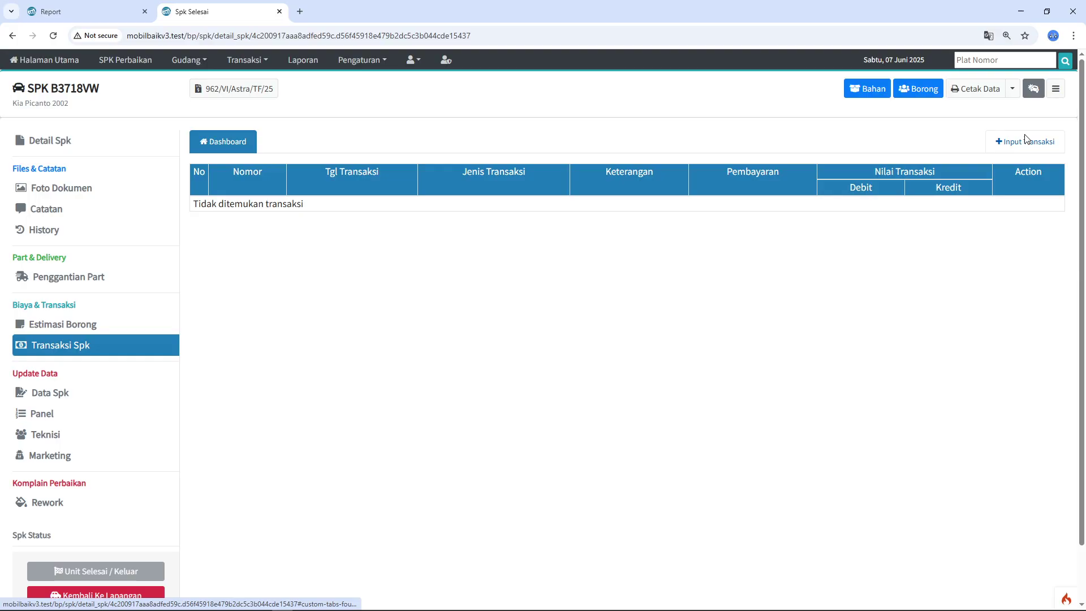
{"action": "left_click", "coordinate": [1025, 141]}
{"action": "left_click", "coordinate": [626, 243]}
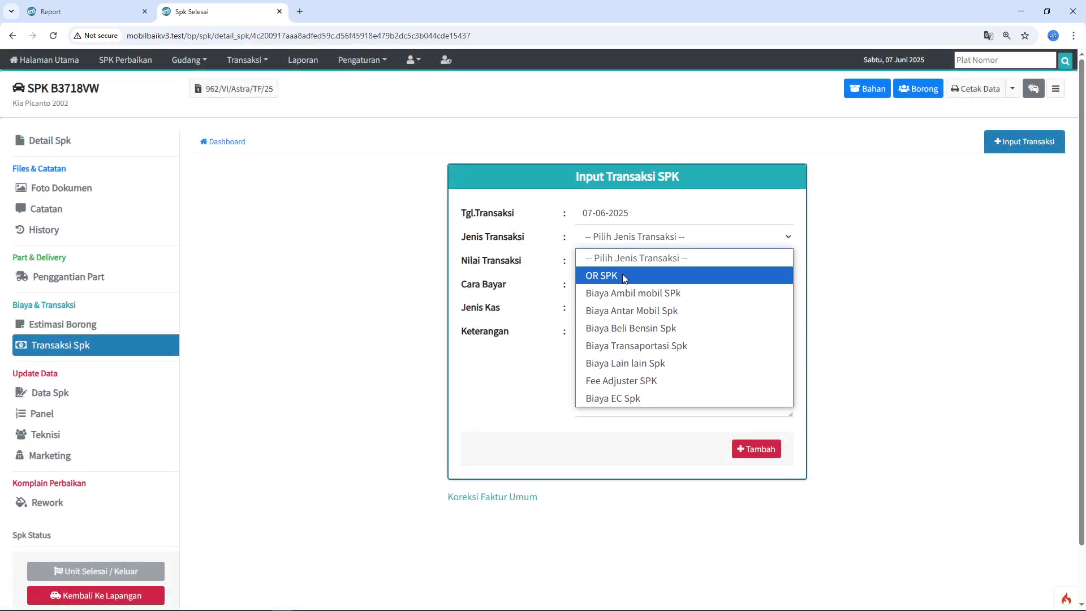
{"action": "left_click", "coordinate": [622, 274]}
{"action": "left_click", "coordinate": [639, 264]}
{"action": "type", "text": "3000000"}
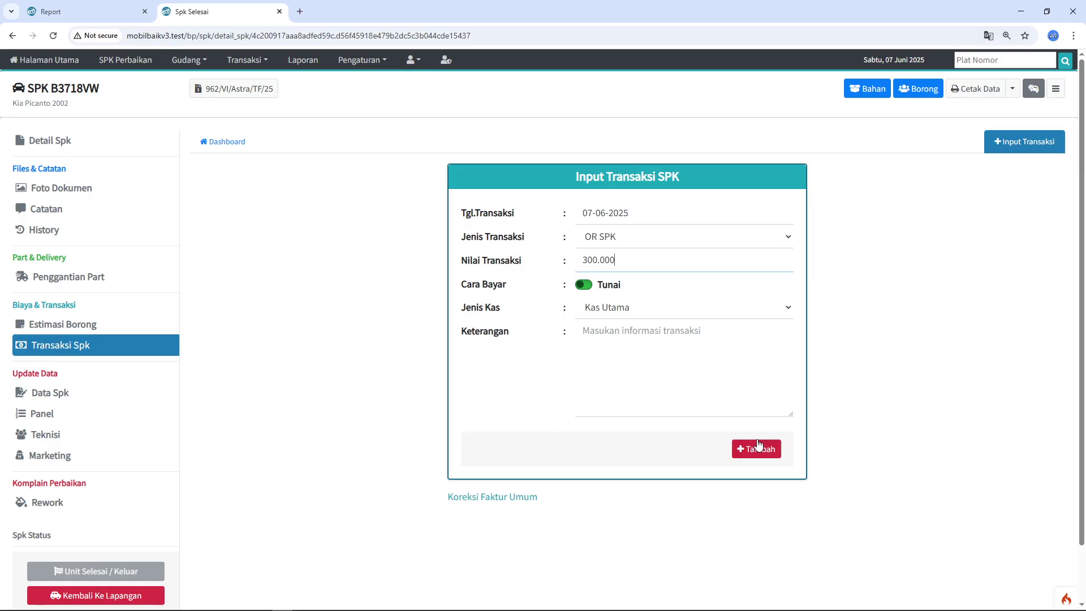
{"action": "left_click", "coordinate": [756, 445]}
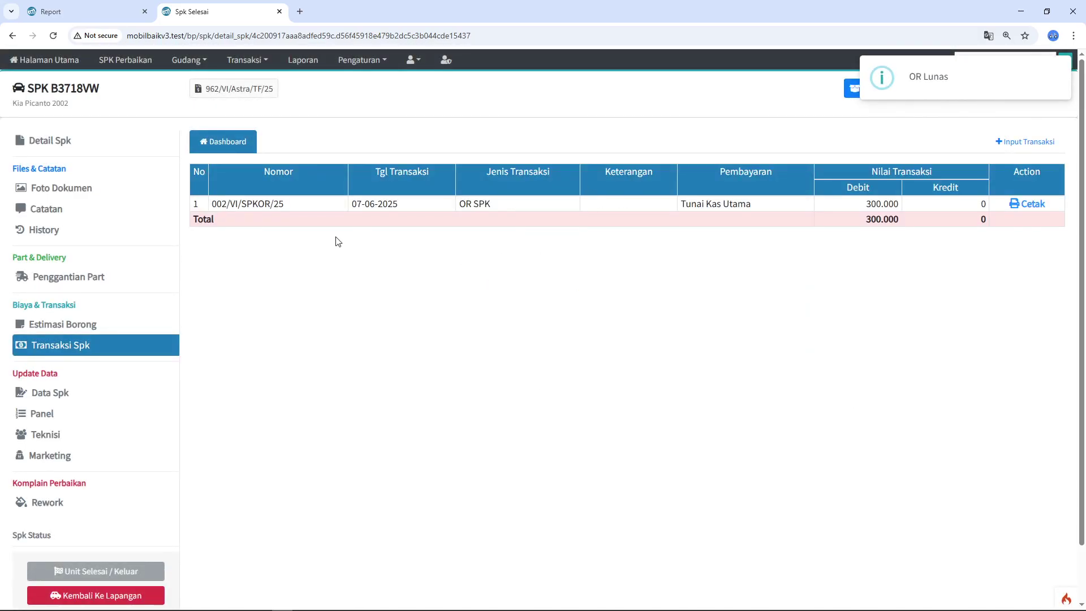
- Review the recorded OR SPK transaction row and the available Cetak Data print options
{"action": "left_click_drag", "start_coordinate": [212, 204], "coordinate": [603, 254]}
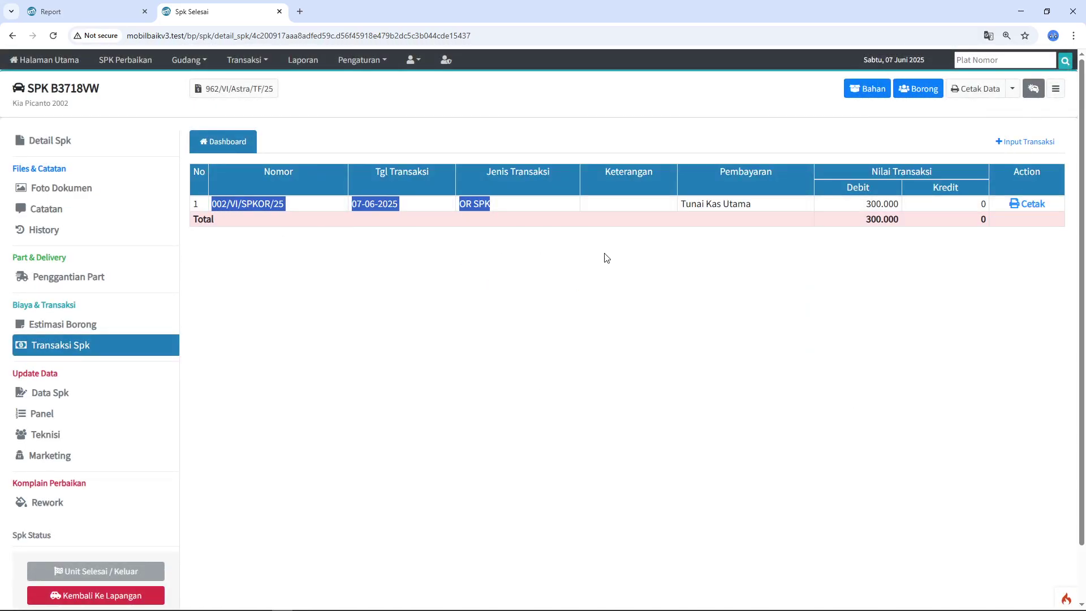
{"action": "left_click", "coordinate": [608, 258]}
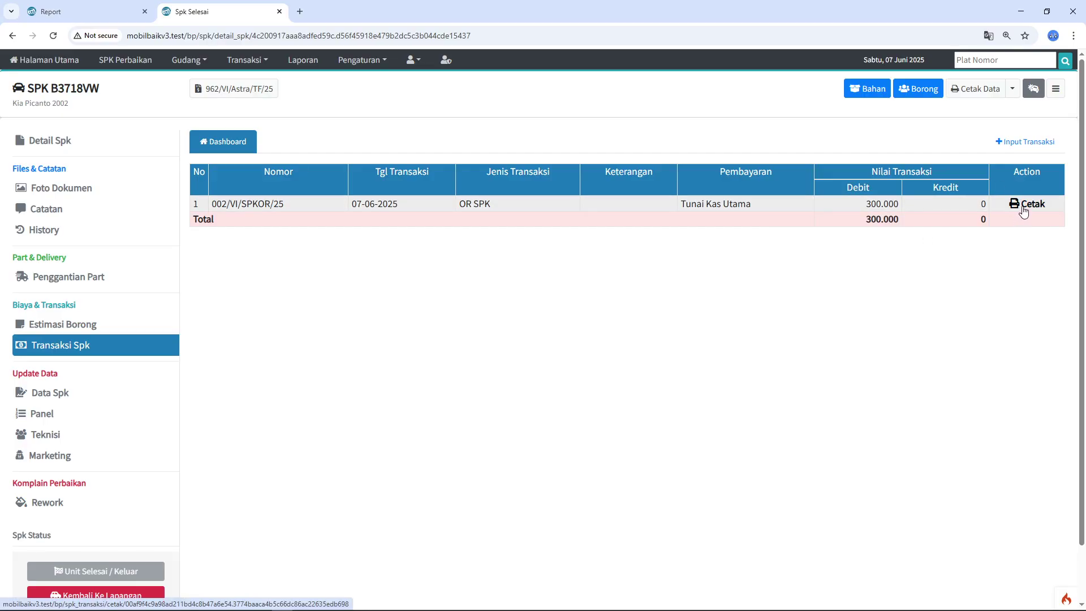
{"action": "left_click", "coordinate": [1012, 88]}
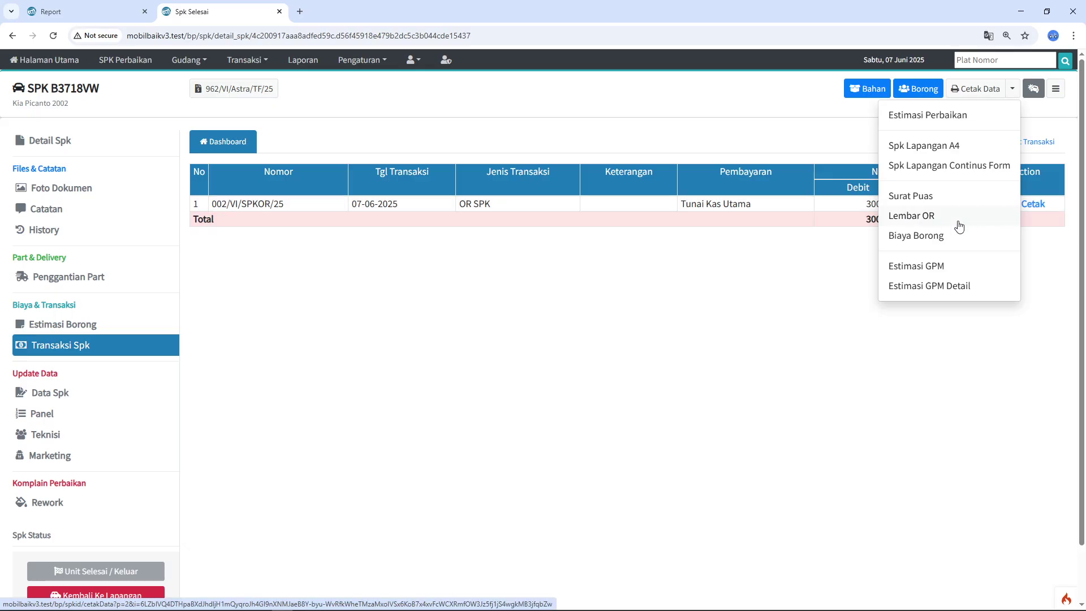
{"action": "left_click", "coordinate": [820, 242]}
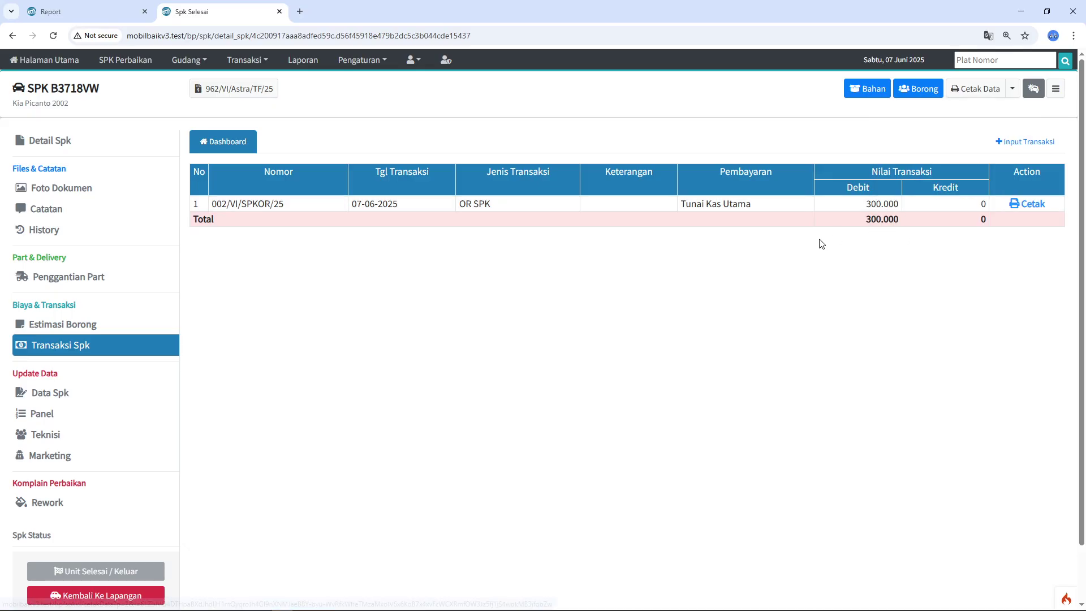
- Preview the printout of the OR SPK transaction, check its payment number, and close it without printing
{"action": "left_click", "coordinate": [1024, 209]}
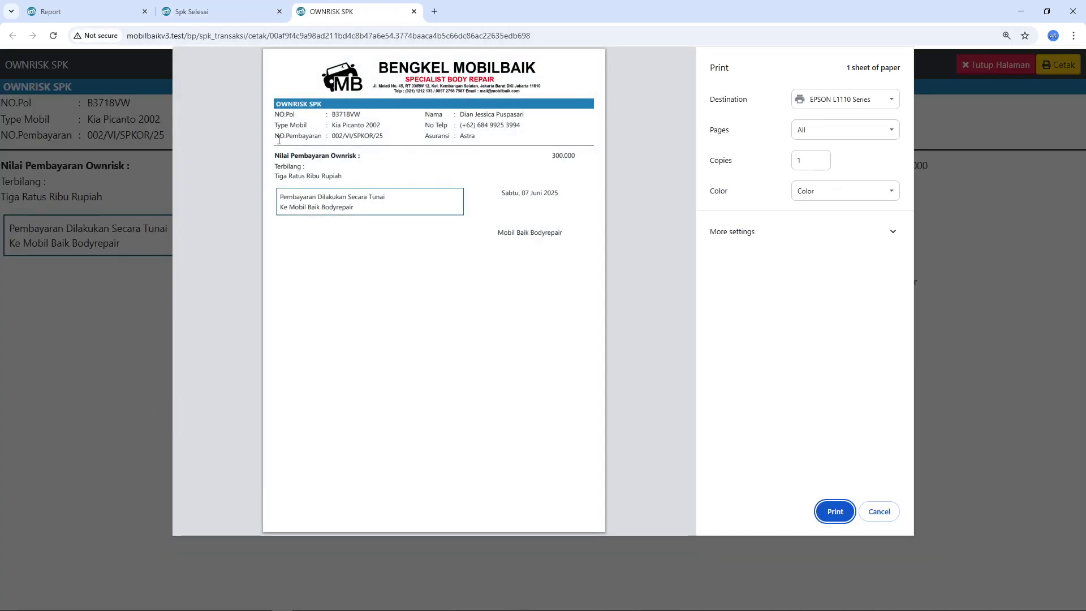
{"action": "left_click_drag", "start_coordinate": [278, 140], "coordinate": [386, 140]}
{"action": "left_click", "coordinate": [357, 131]}
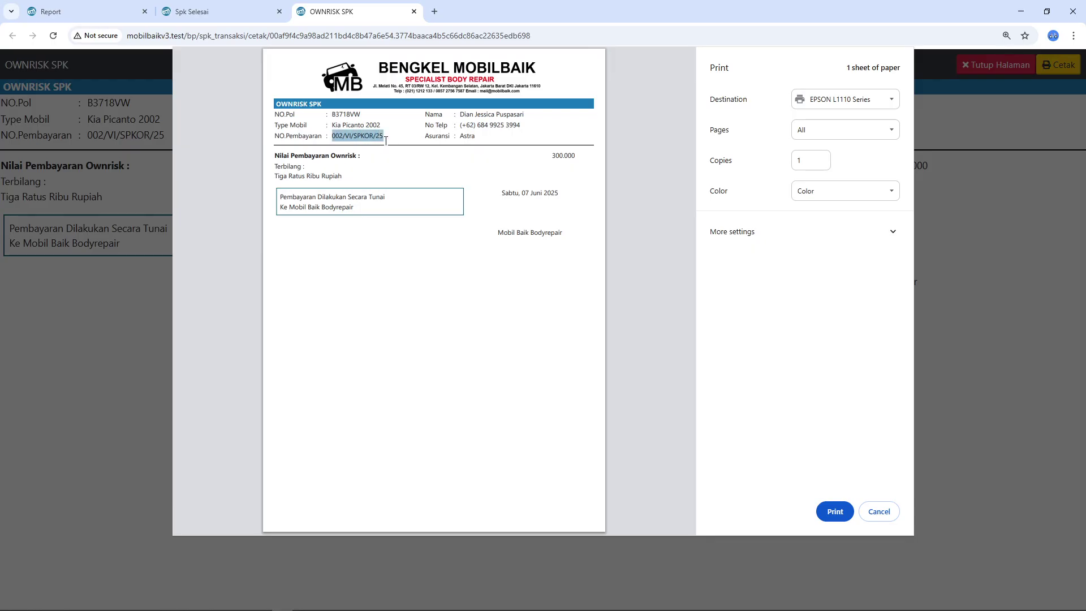
{"action": "left_click", "coordinate": [878, 512]}
{"action": "left_click", "coordinate": [414, 11]}
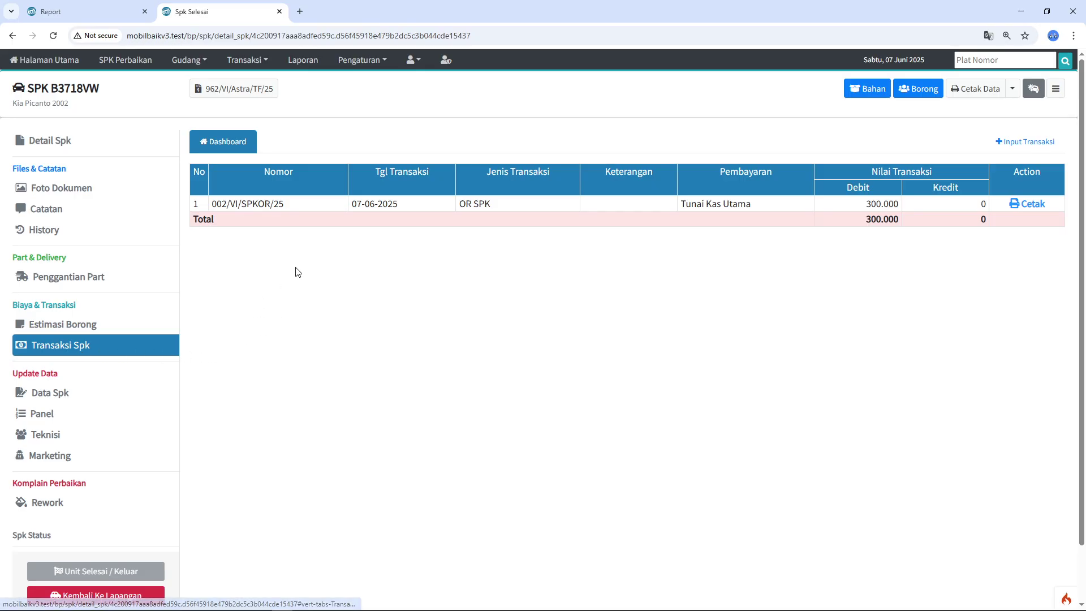
{"action": "left_click", "coordinate": [109, 13]}
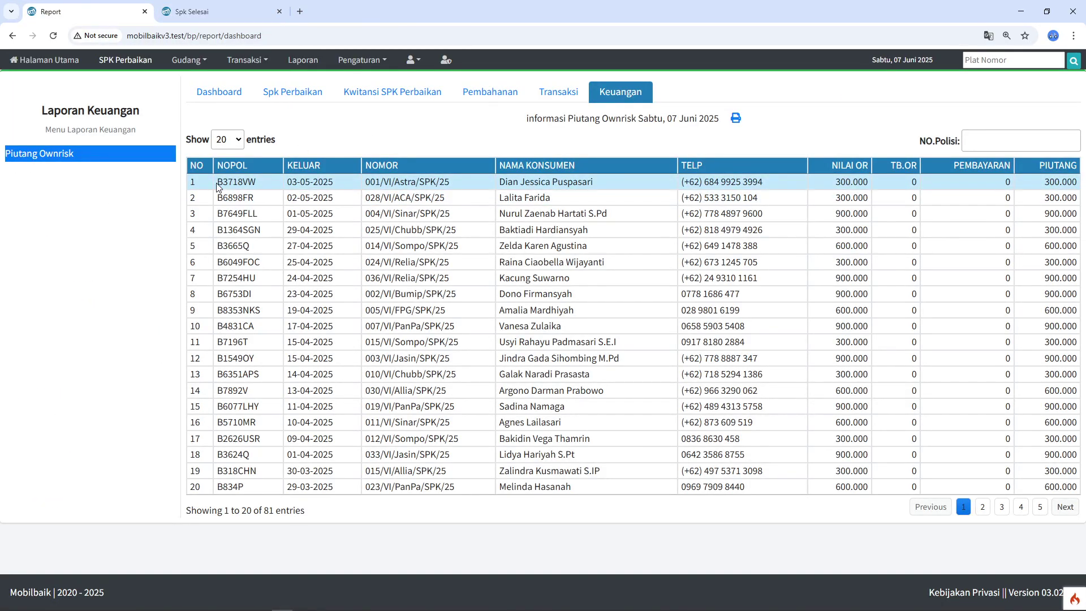
{"action": "left_click_drag", "start_coordinate": [217, 185], "coordinate": [250, 183]}
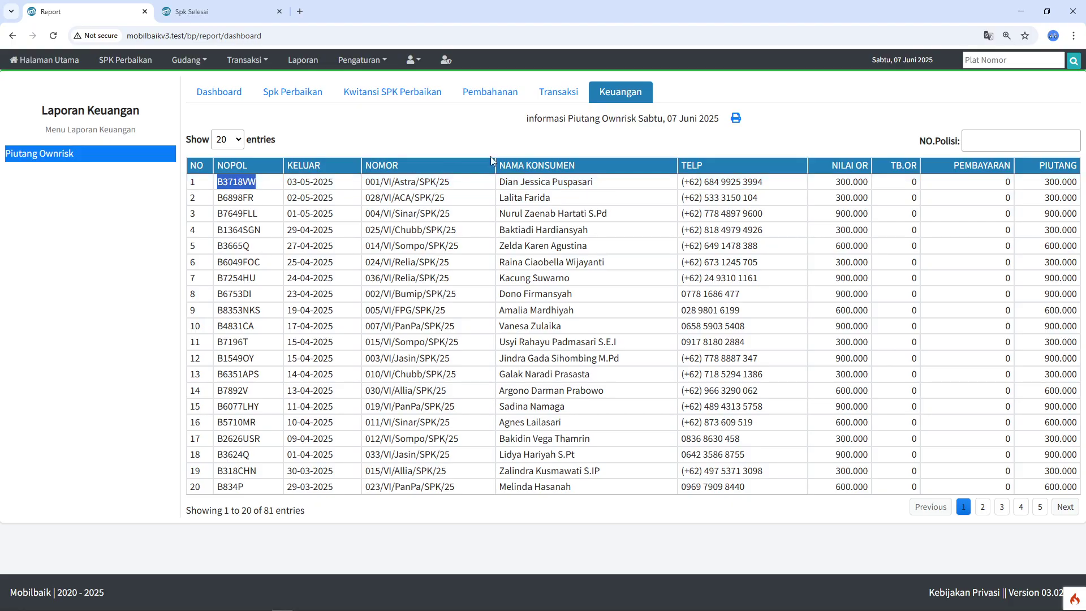
{"action": "left_click", "coordinate": [633, 94]}
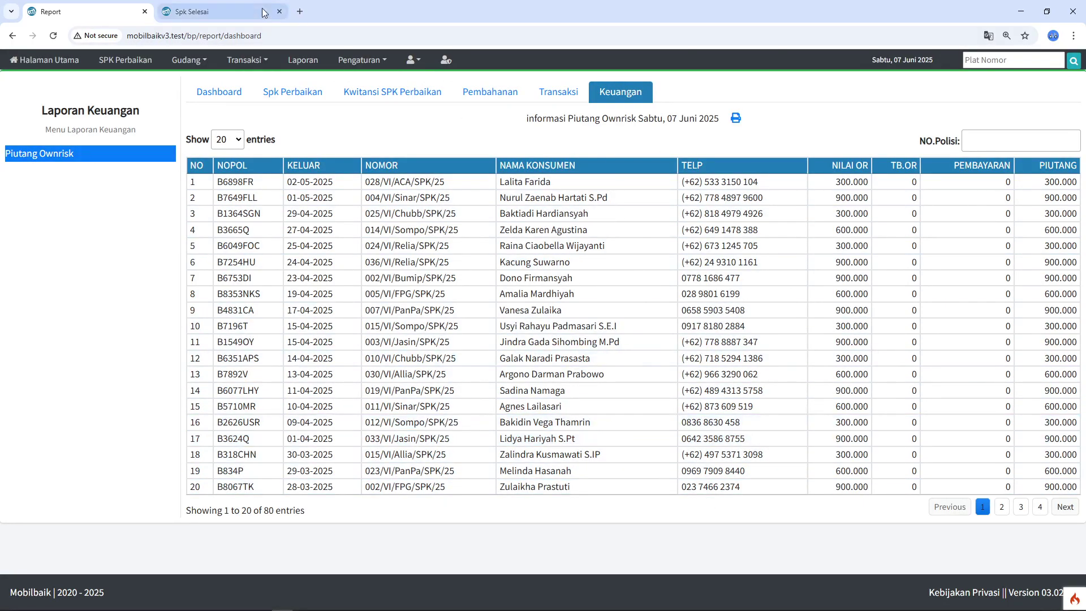
{"action": "left_click", "coordinate": [212, 11]}
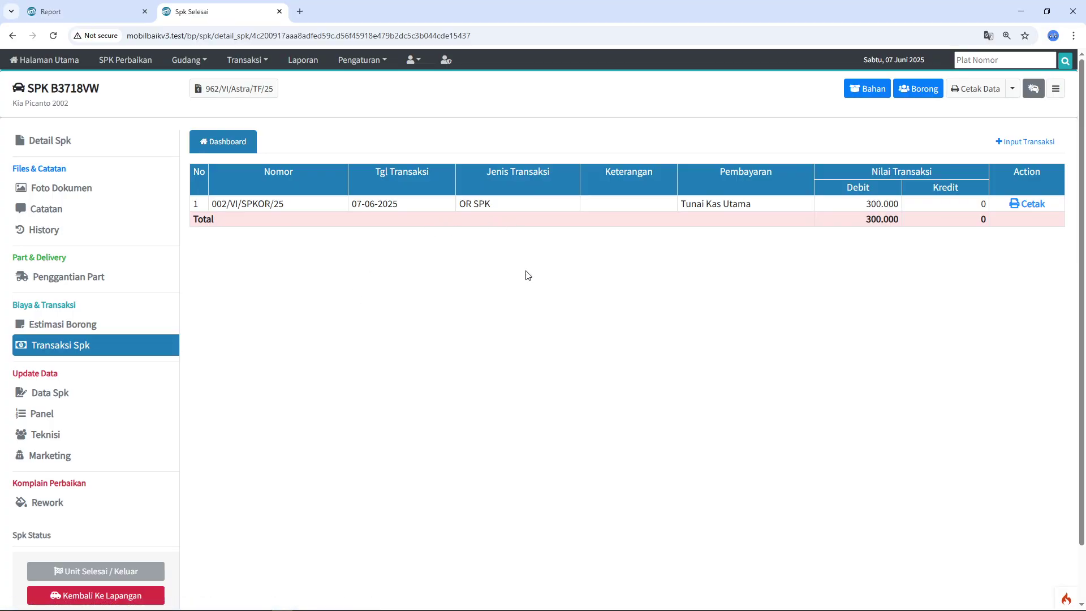
{"action": "left_click", "coordinate": [80, 11]}
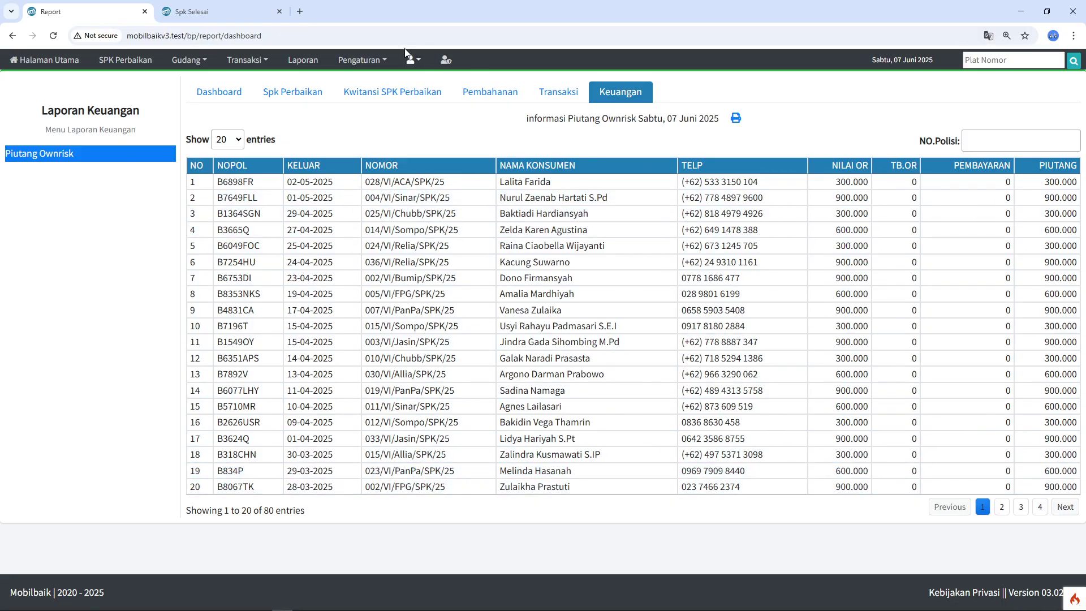
{"action": "left_click", "coordinate": [236, 10]}
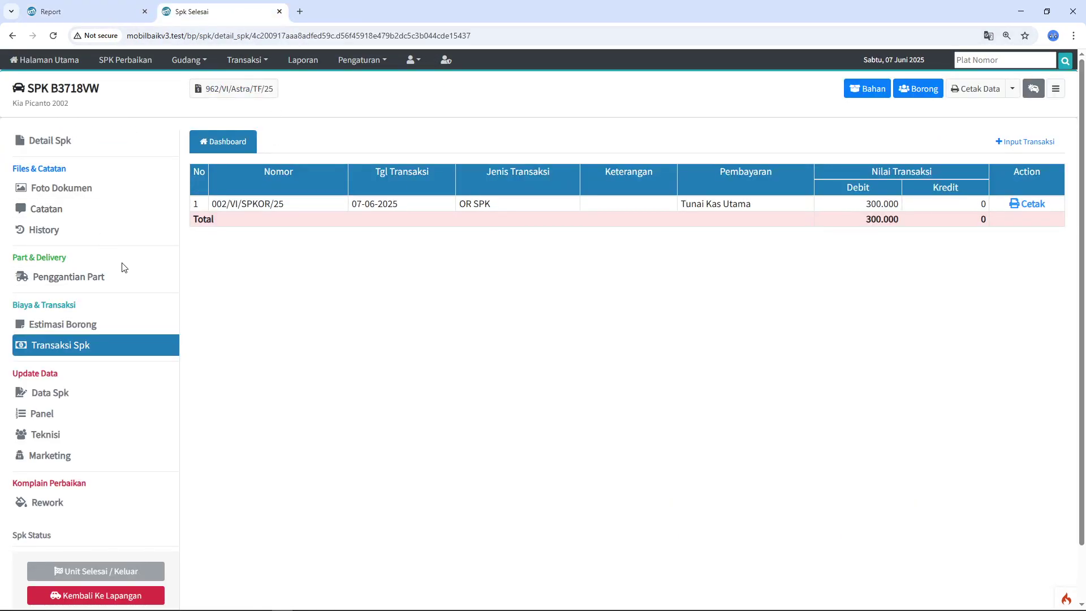
{"action": "key", "text": "ctrl+Tab"}
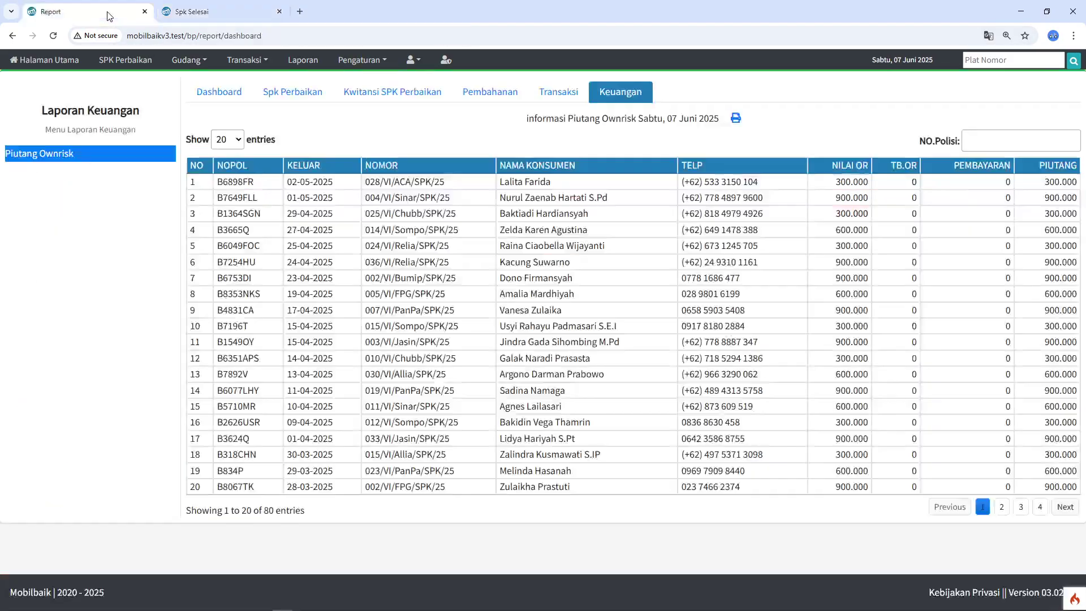
{"action": "left_click", "coordinate": [232, 10]}
{"action": "left_click", "coordinate": [1004, 60]}
{"action": "left_click", "coordinate": [1019, 85]}
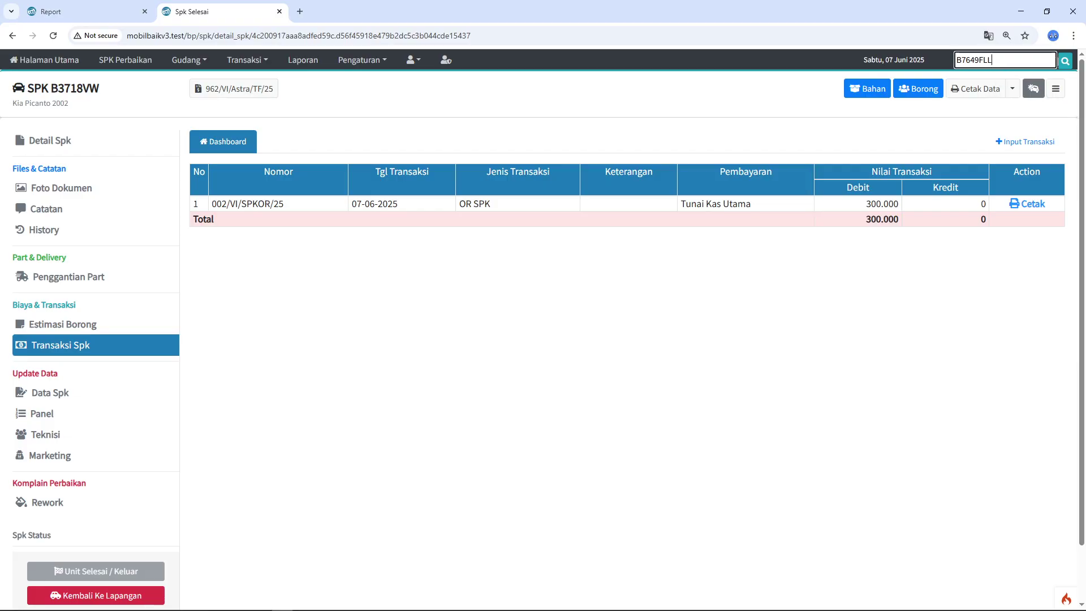
{"action": "left_click", "coordinate": [1065, 60]}
{"action": "left_click", "coordinate": [61, 138]}
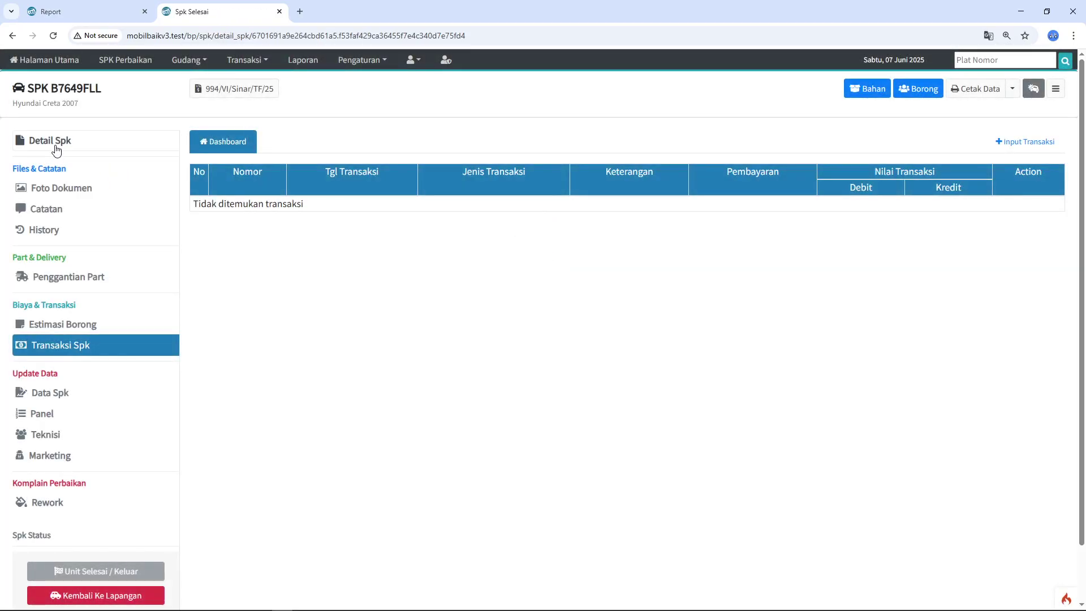
- Check the Ownrisk value in Detail Spk of SPK B7649FLL
{"action": "left_click", "coordinate": [55, 145]}
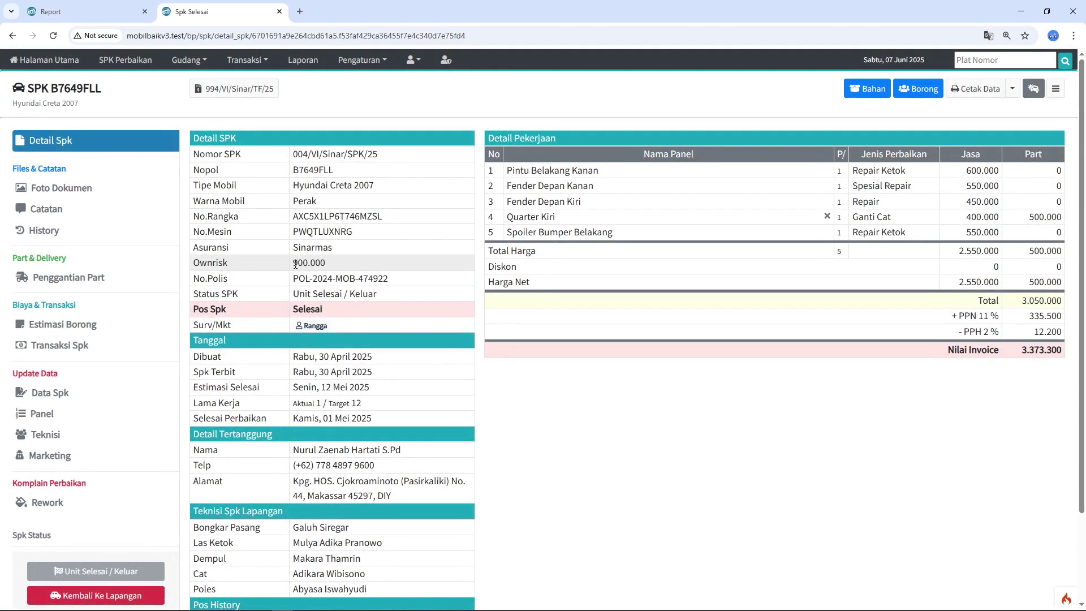
{"action": "left_click_drag", "start_coordinate": [294, 264], "coordinate": [327, 263]}
{"action": "left_click", "coordinate": [526, 389]}
{"action": "left_click_drag", "start_coordinate": [294, 263], "coordinate": [335, 266]}
{"action": "left_click", "coordinate": [78, 350]}
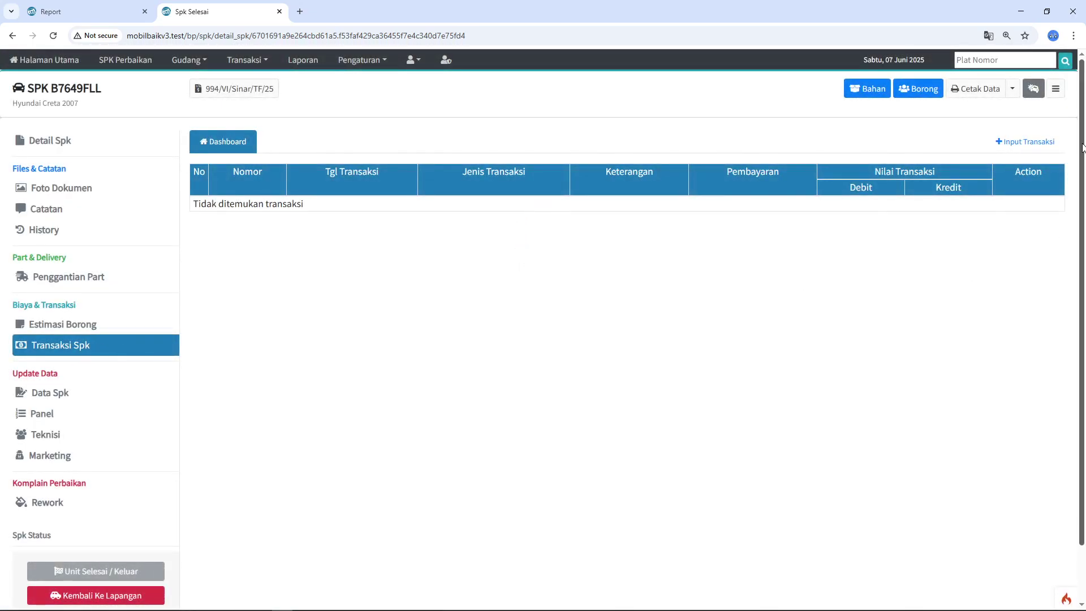
{"action": "left_click", "coordinate": [1029, 144]}
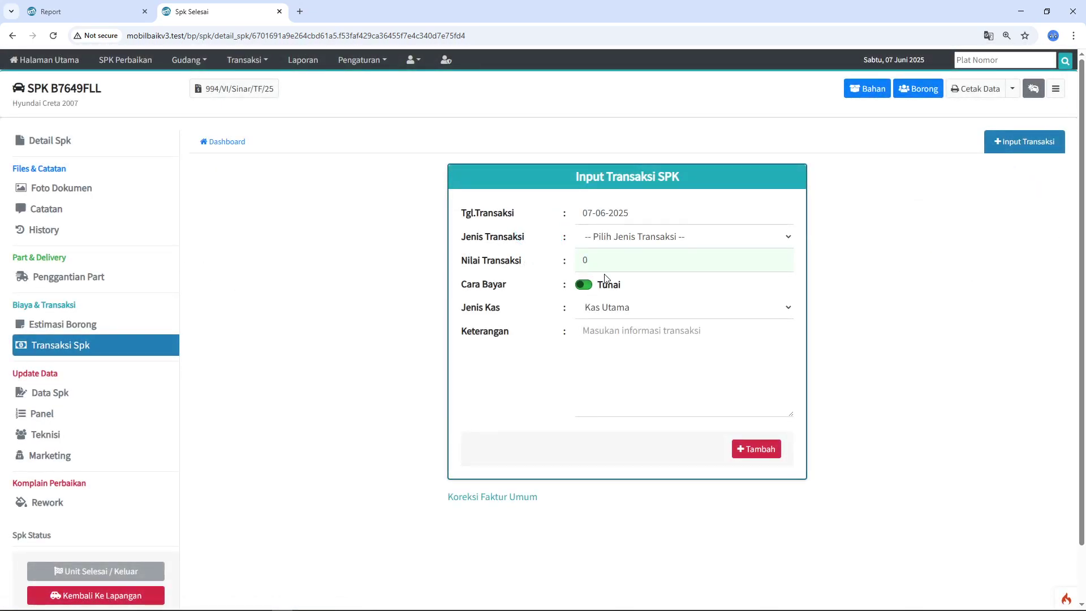
{"action": "left_click", "coordinate": [618, 259]}
{"action": "type", "text": "6000"}
{"action": "left_click", "coordinate": [738, 448]}
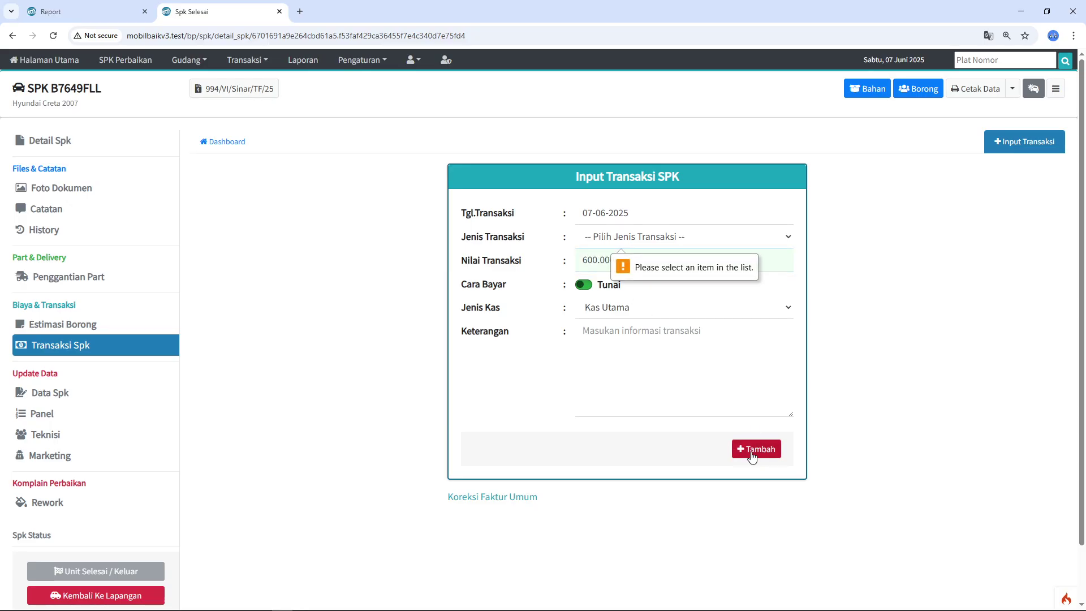
{"action": "left_click", "coordinate": [650, 238]}
{"action": "left_click", "coordinate": [648, 273]}
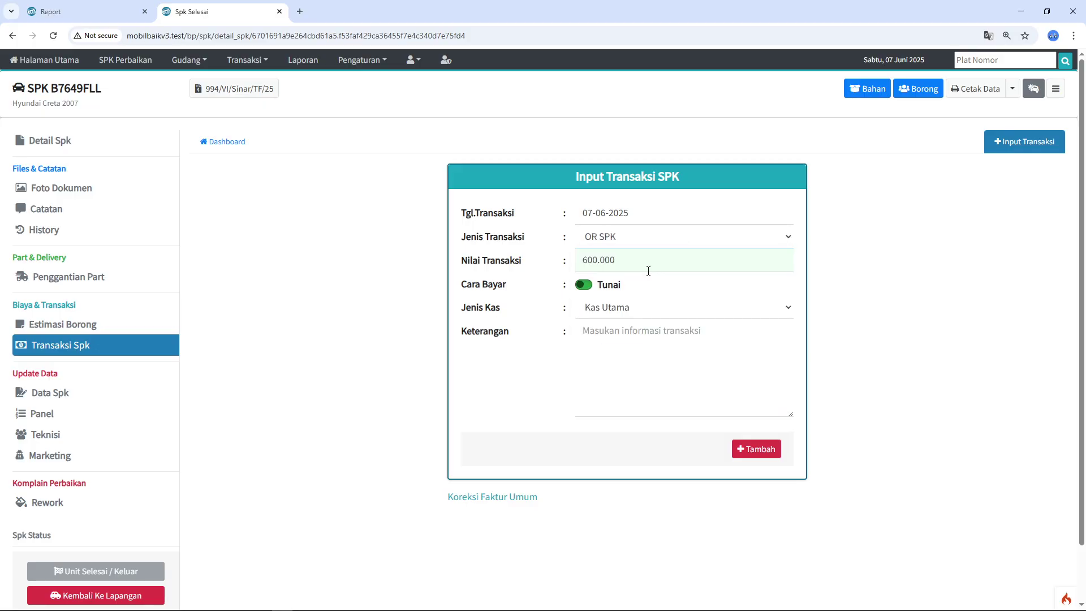
{"action": "left_click", "coordinate": [756, 449]}
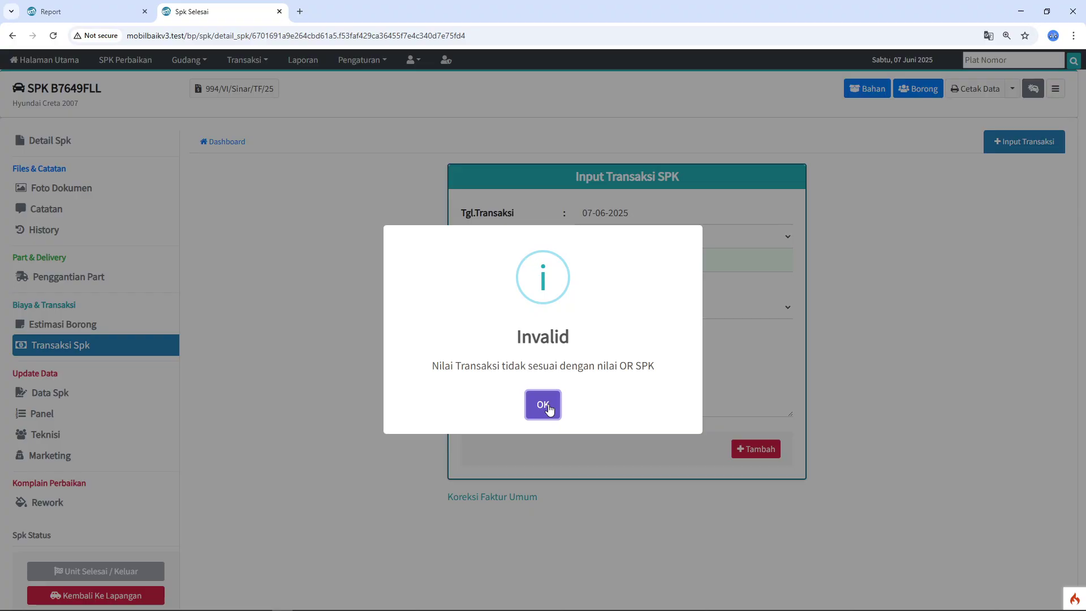
{"action": "left_click", "coordinate": [543, 405]}
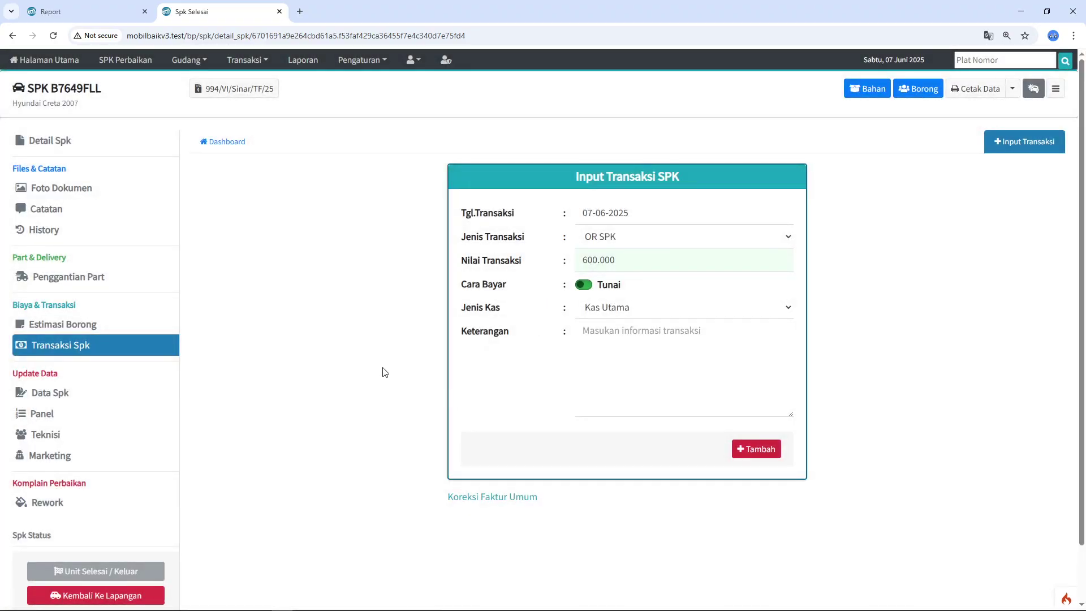
{"action": "left_click", "coordinate": [76, 390]}
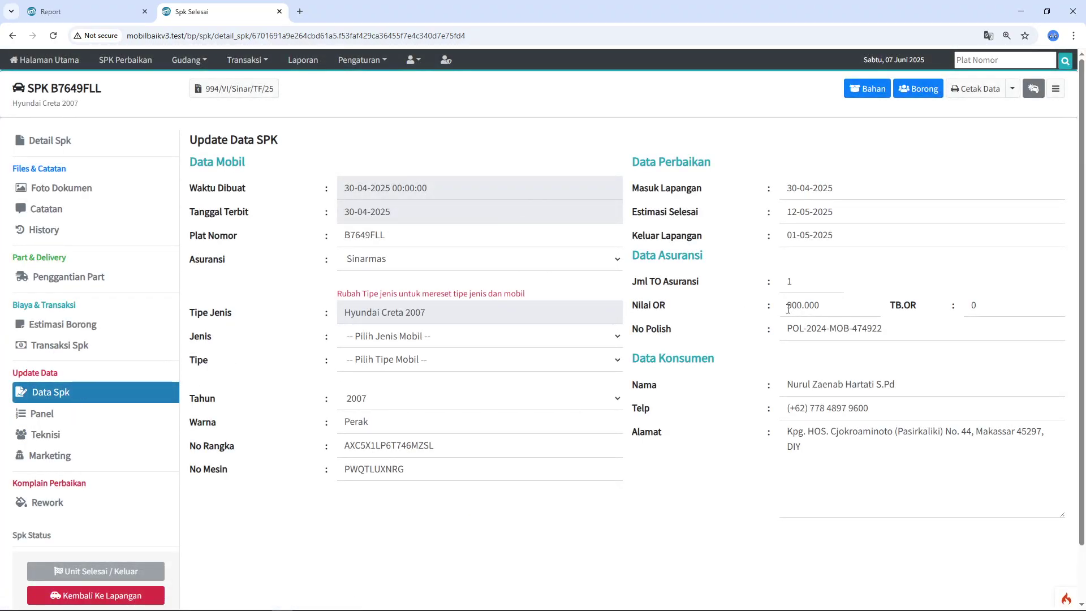
{"action": "double_click", "coordinate": [801, 305]}
{"action": "left_click", "coordinate": [802, 305]}
{"action": "double_click", "coordinate": [798, 305]}
{"action": "double_click", "coordinate": [975, 304]}
{"action": "key", "text": "ctrl+shift+Tab"}
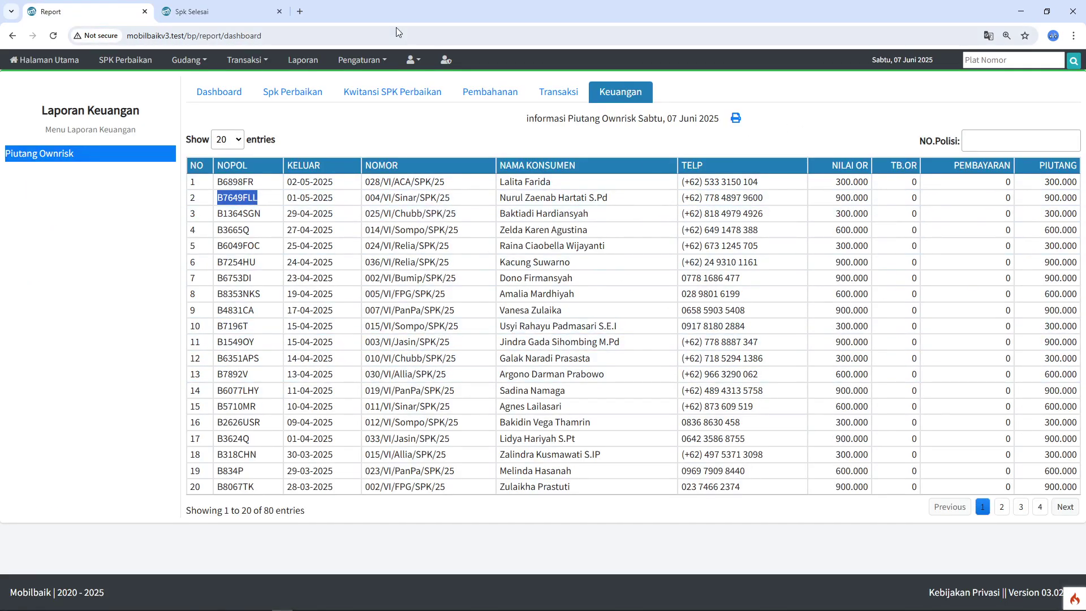
{"action": "left_click", "coordinate": [219, 9]}
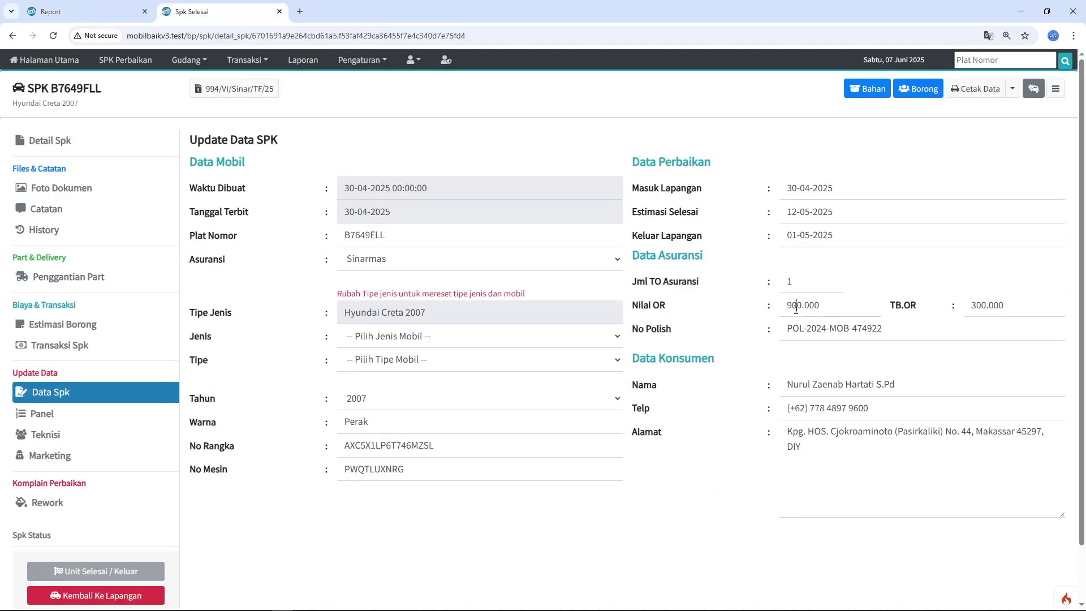
{"action": "double_click", "coordinate": [796, 307]}
{"action": "double_click", "coordinate": [994, 305]}
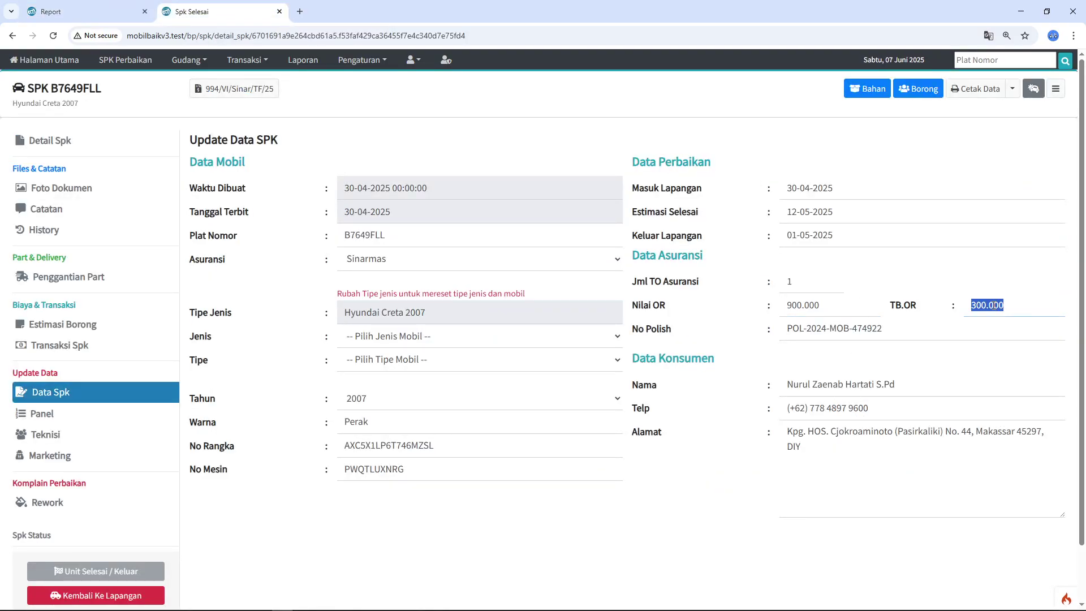
{"action": "left_click", "coordinate": [933, 235]}
{"action": "left_click", "coordinate": [93, 345]}
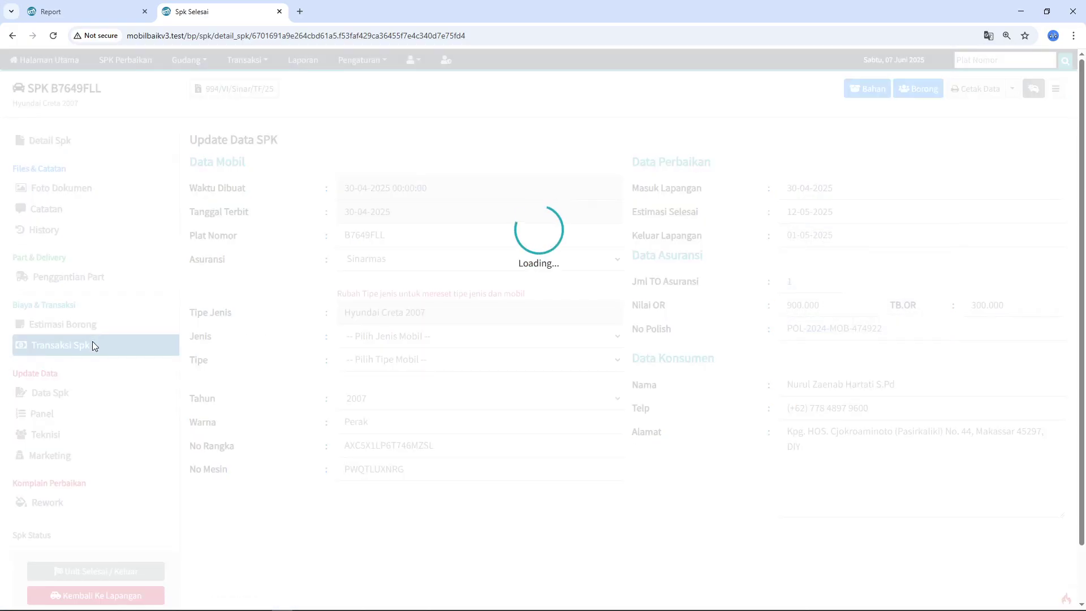
{"action": "left_click", "coordinate": [1025, 142]}
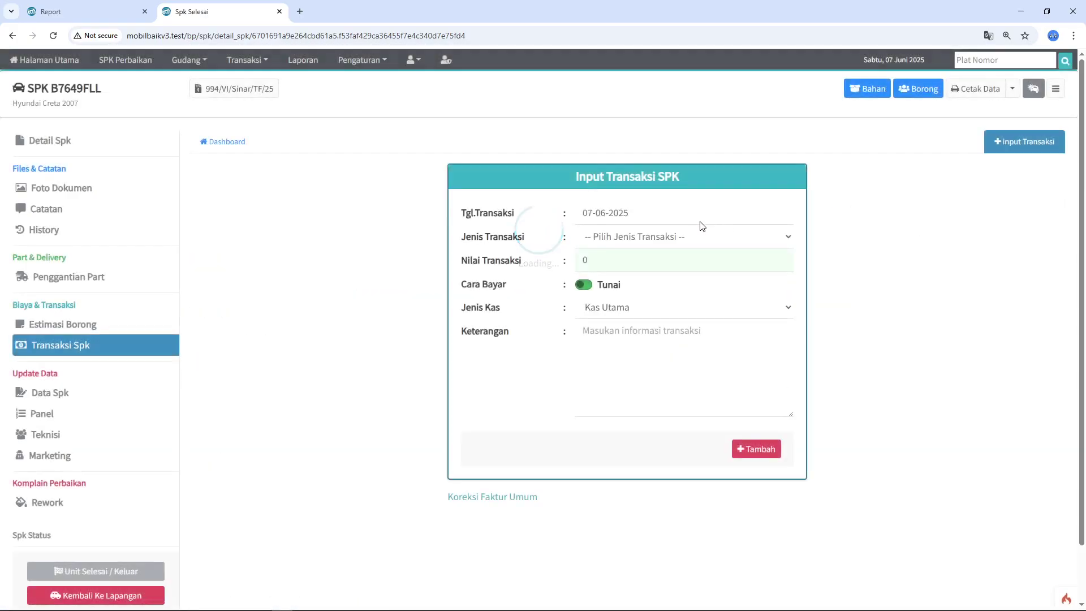
{"action": "left_click", "coordinate": [84, 11]}
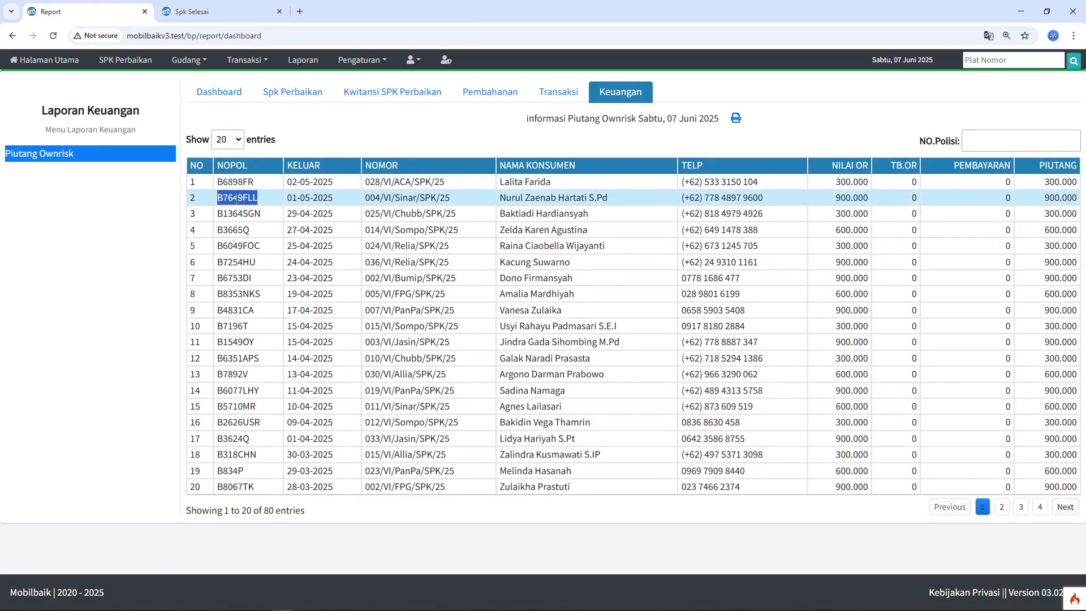
{"action": "left_click", "coordinate": [215, 11]}
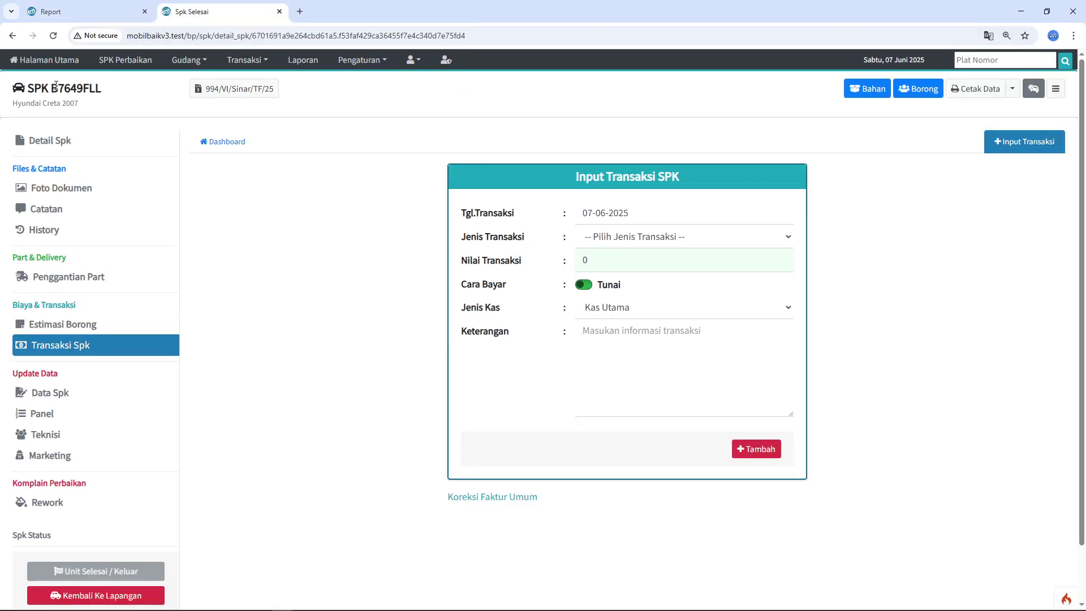
{"action": "left_click", "coordinate": [125, 11]}
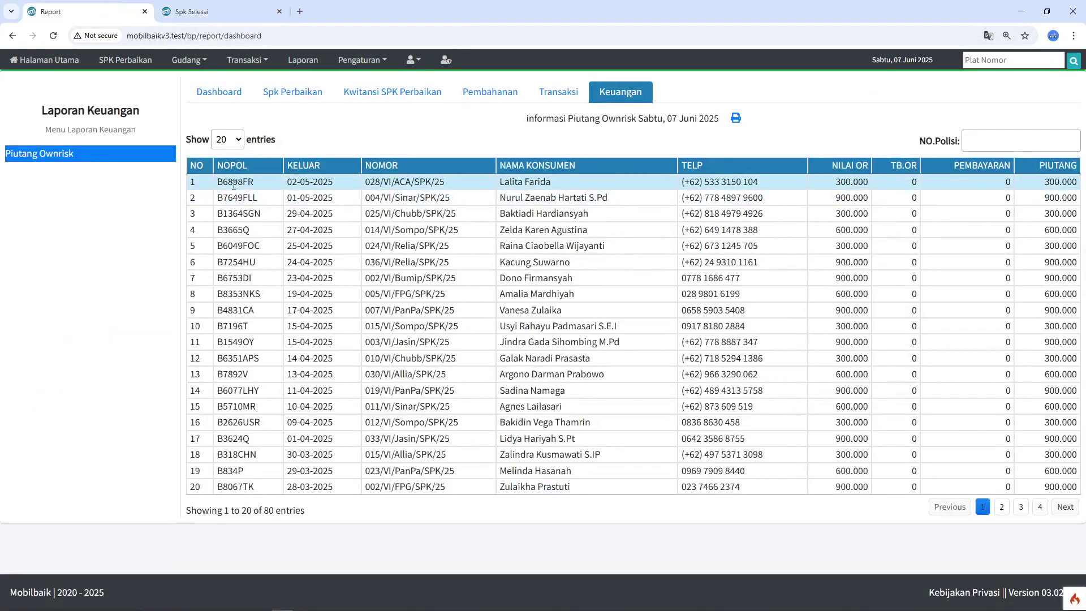
{"action": "left_click_drag", "start_coordinate": [222, 195], "coordinate": [245, 197]}
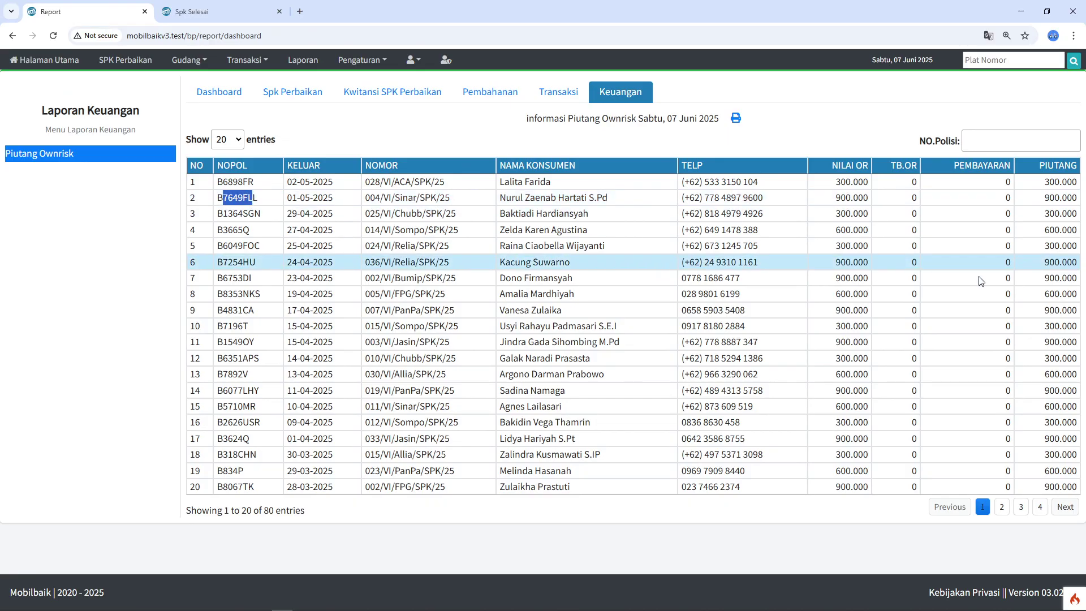
{"action": "left_click", "coordinate": [213, 9]}
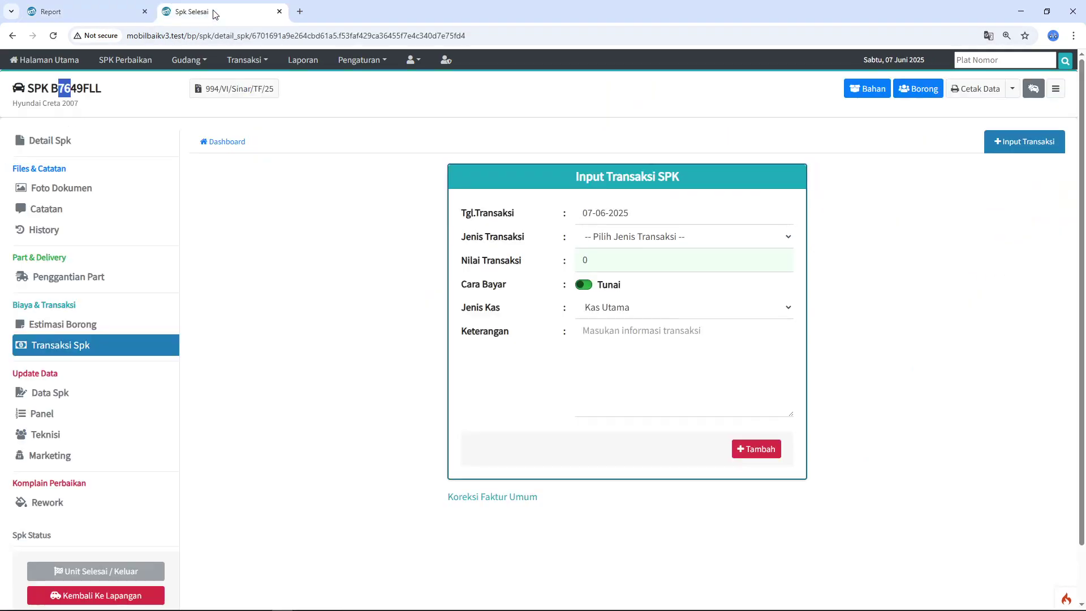
{"action": "left_click", "coordinate": [606, 261]}
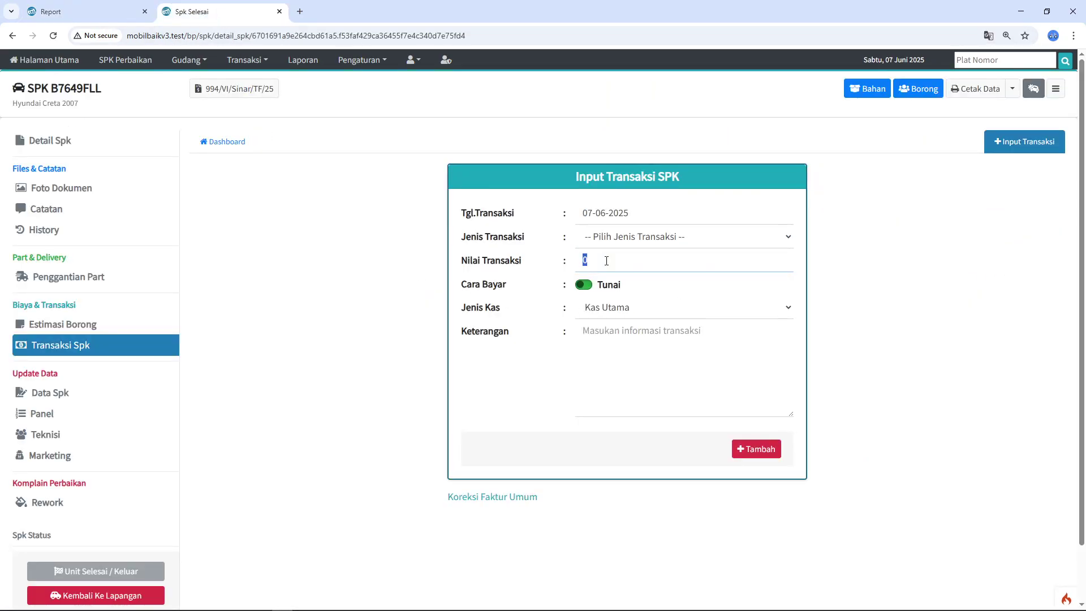
{"action": "type", "text": "6000"}
{"action": "left_click", "coordinate": [626, 238]}
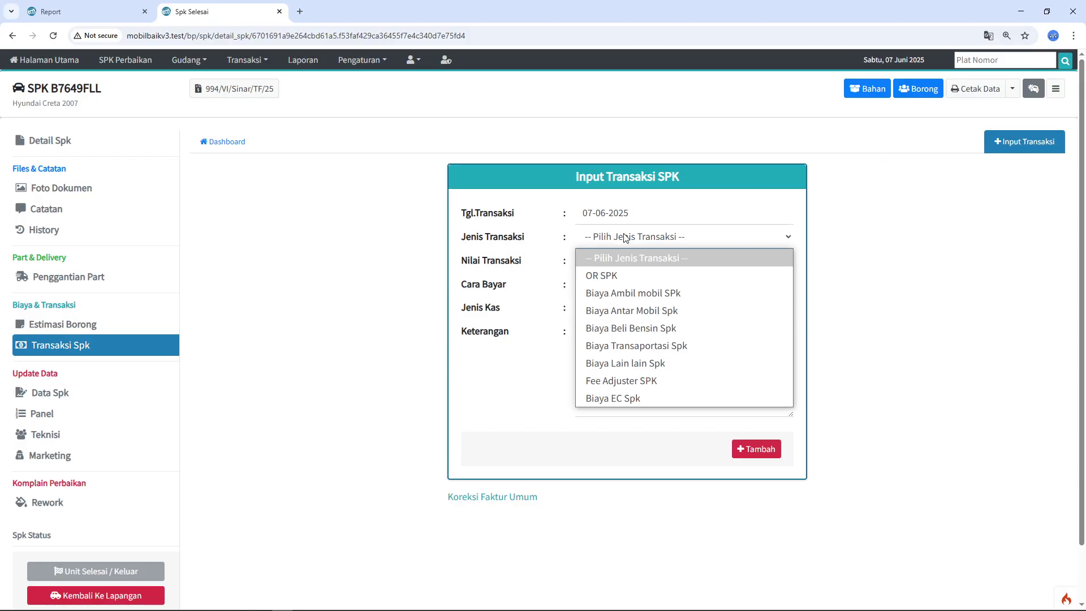
{"action": "left_click", "coordinate": [626, 270]}
{"action": "left_click", "coordinate": [756, 449]}
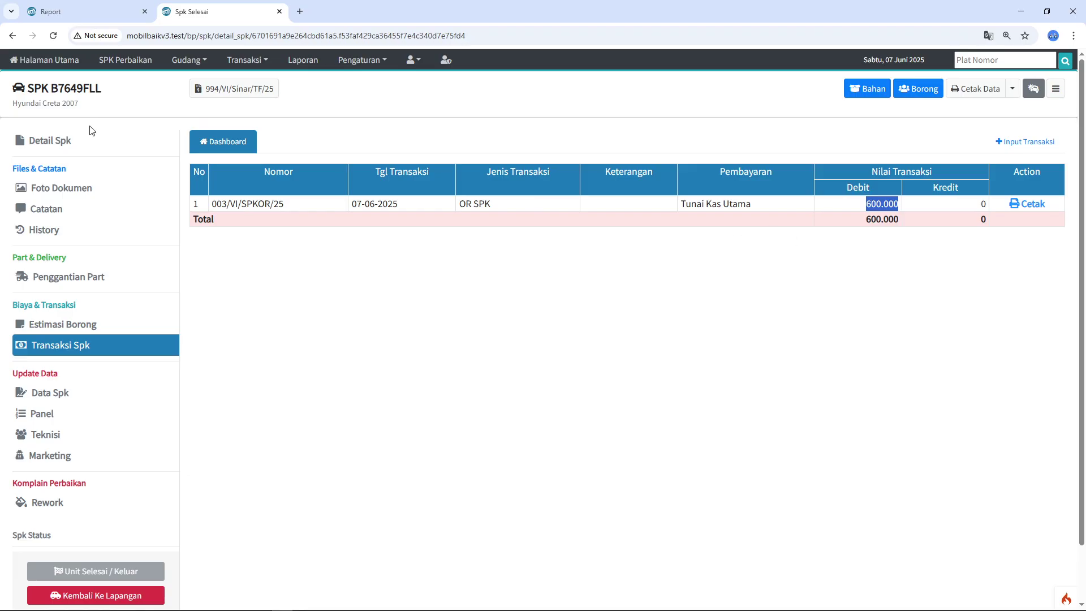
{"action": "left_click", "coordinate": [90, 140]}
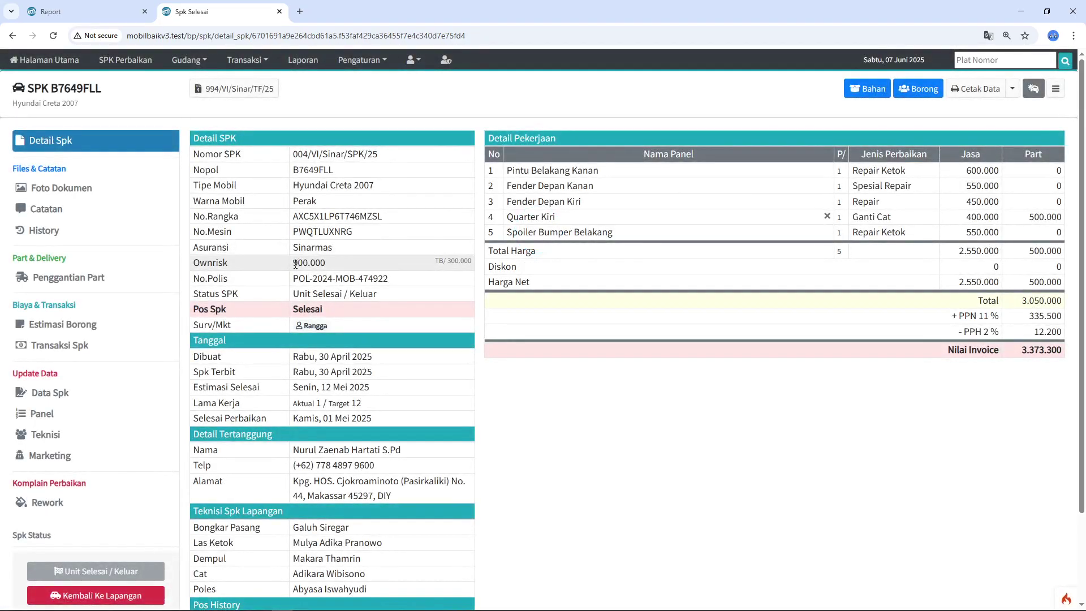
{"action": "left_click_drag", "start_coordinate": [295, 265], "coordinate": [448, 263]}
{"action": "left_click", "coordinate": [314, 261]}
{"action": "left_click_drag", "start_coordinate": [293, 264], "coordinate": [343, 266]}
{"action": "double_click", "coordinate": [459, 261]}
- Locate B7649FLL and the entry count in the Piutang Ownrisk report, then refresh the Keuangan report
{"action": "left_click", "coordinate": [104, 13]}
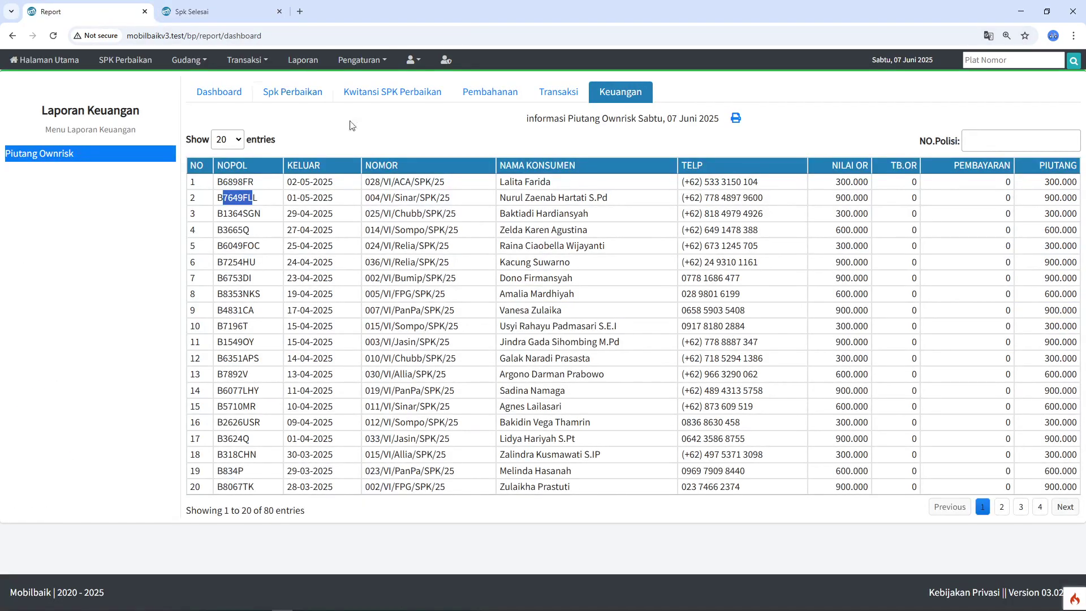
{"action": "left_click", "coordinate": [247, 199]}
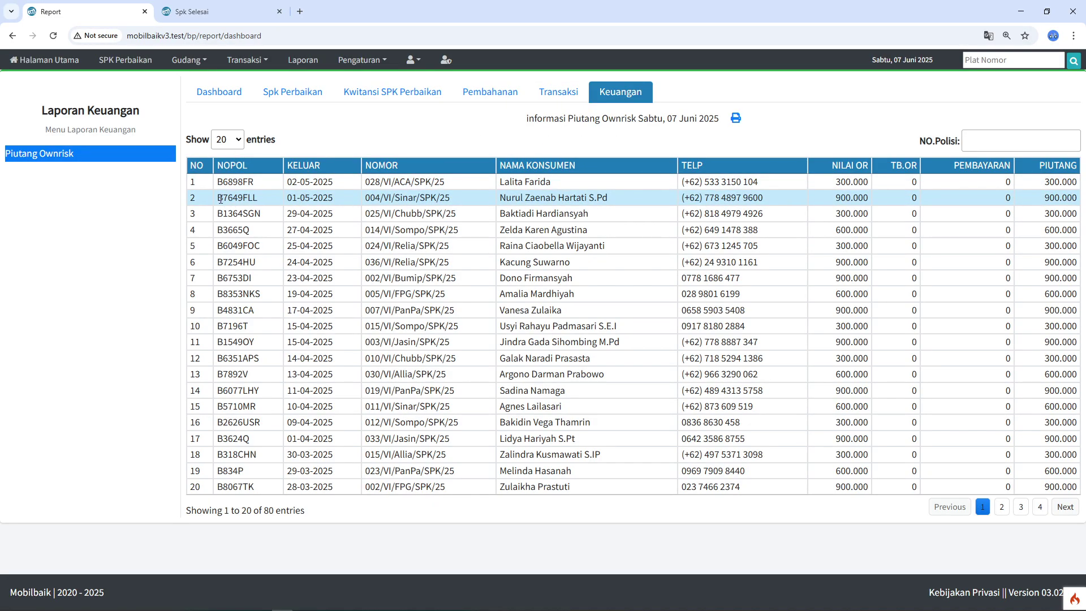
{"action": "left_click_drag", "start_coordinate": [220, 199], "coordinate": [258, 199]}
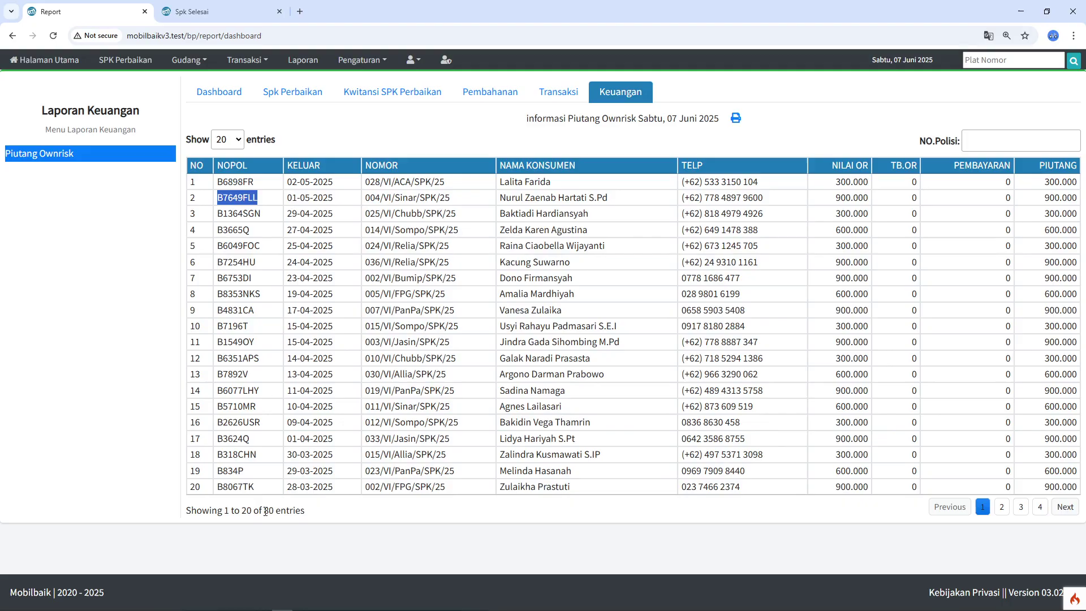
{"action": "left_click_drag", "start_coordinate": [267, 511], "coordinate": [272, 511]}
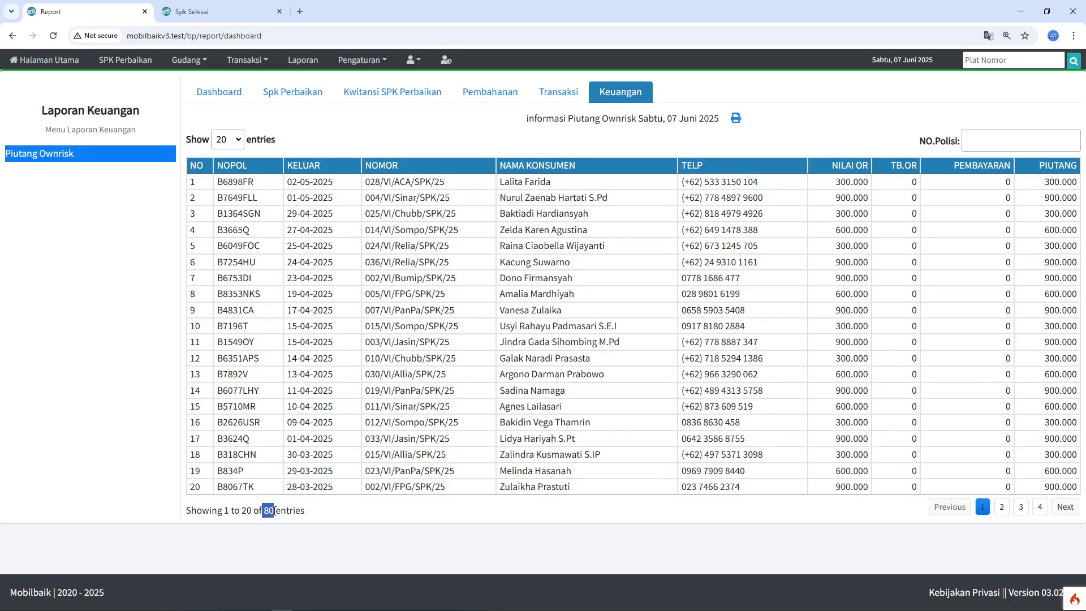
{"action": "left_click", "coordinate": [635, 94]}
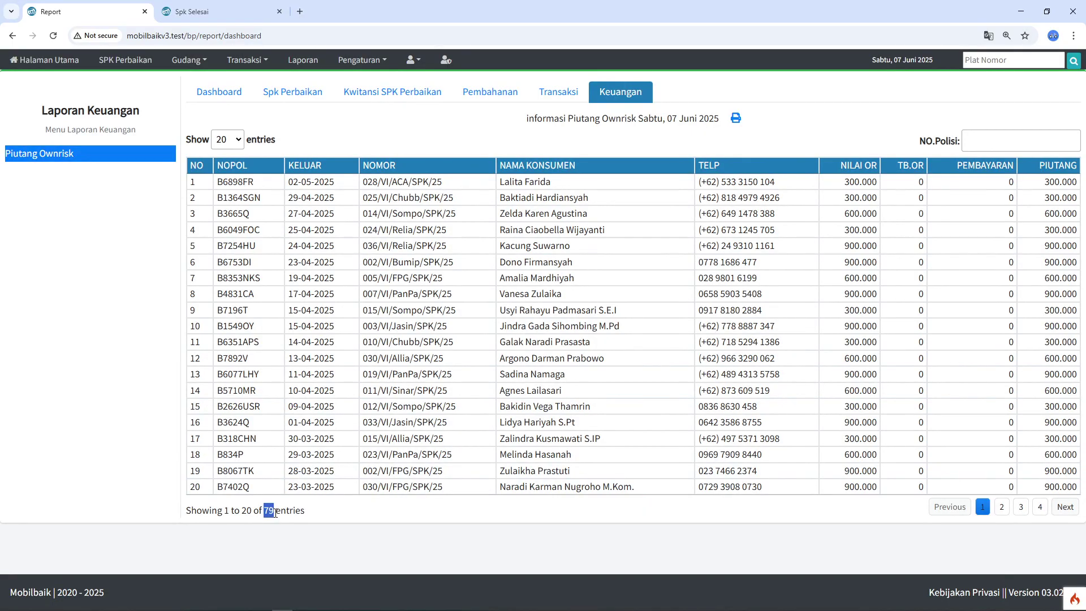
{"action": "left_click", "coordinate": [217, 21]}
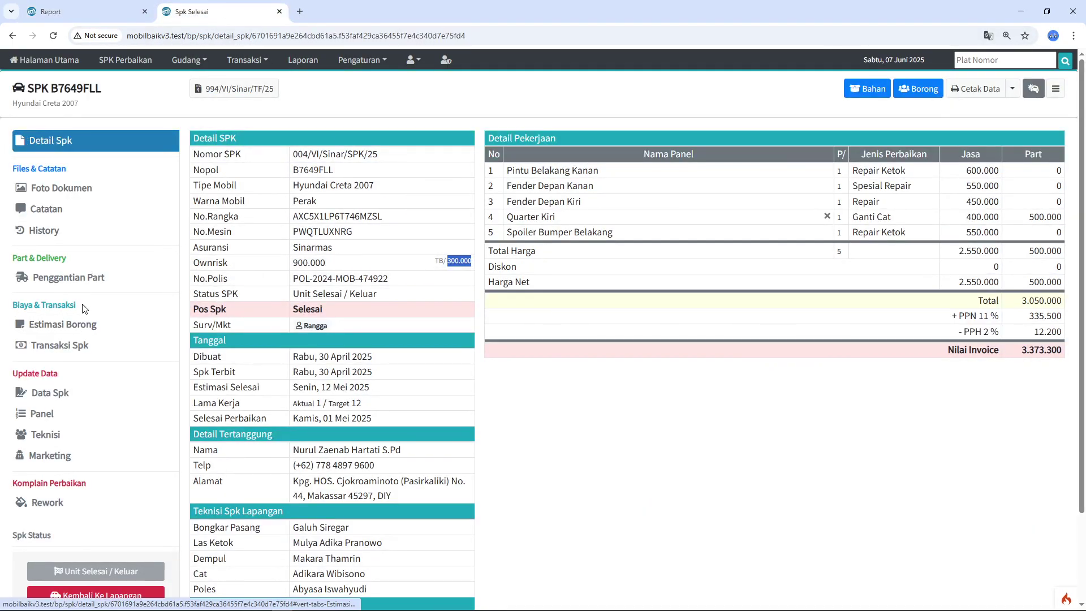
{"action": "left_click", "coordinate": [91, 346]}
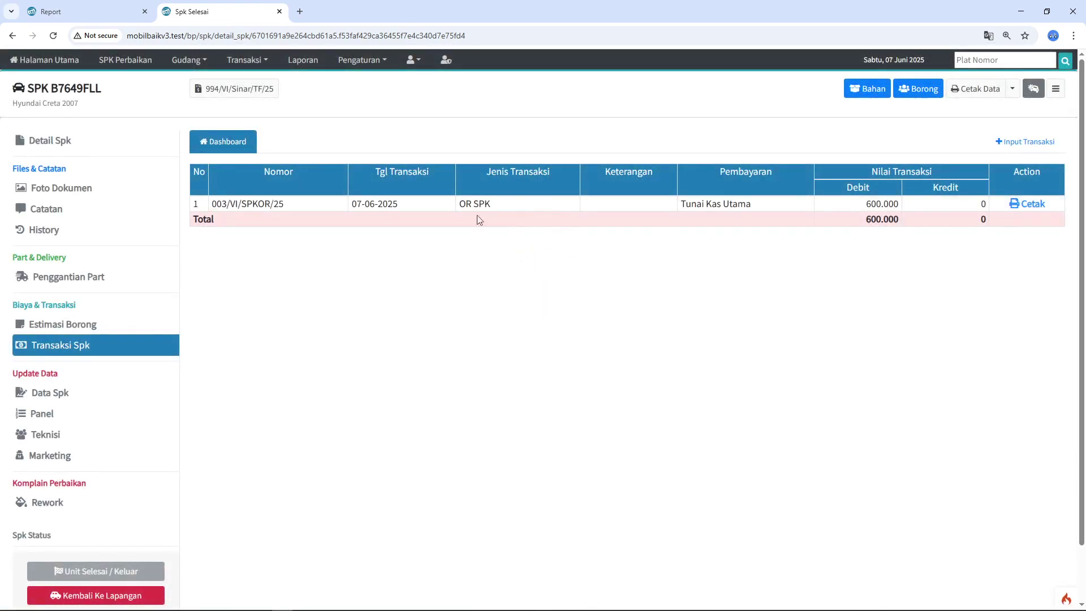
{"action": "left_click", "coordinate": [105, 13]}
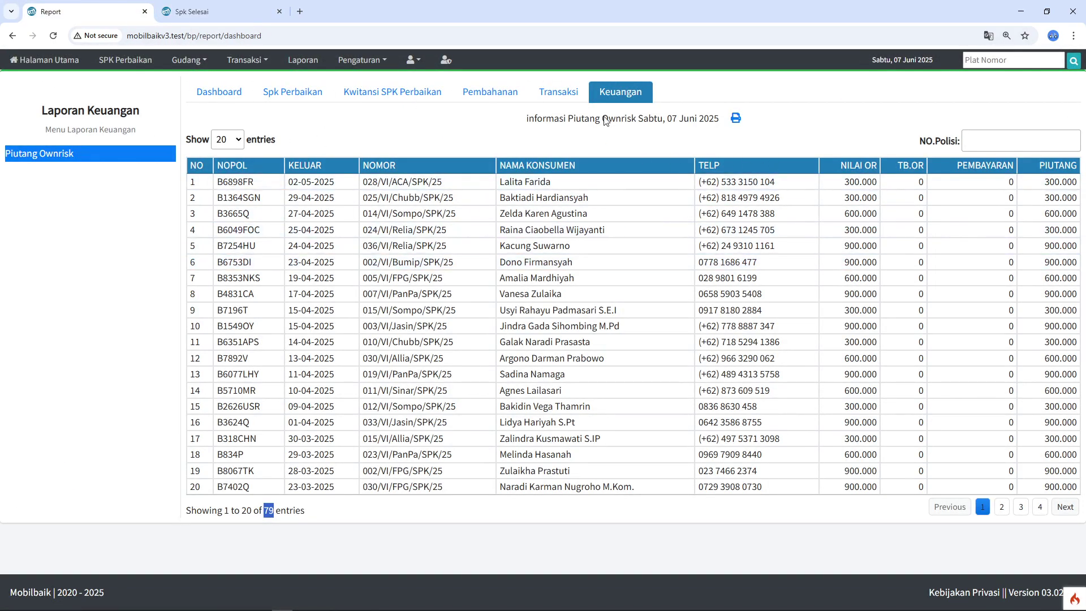
{"action": "left_click", "coordinate": [218, 11]}
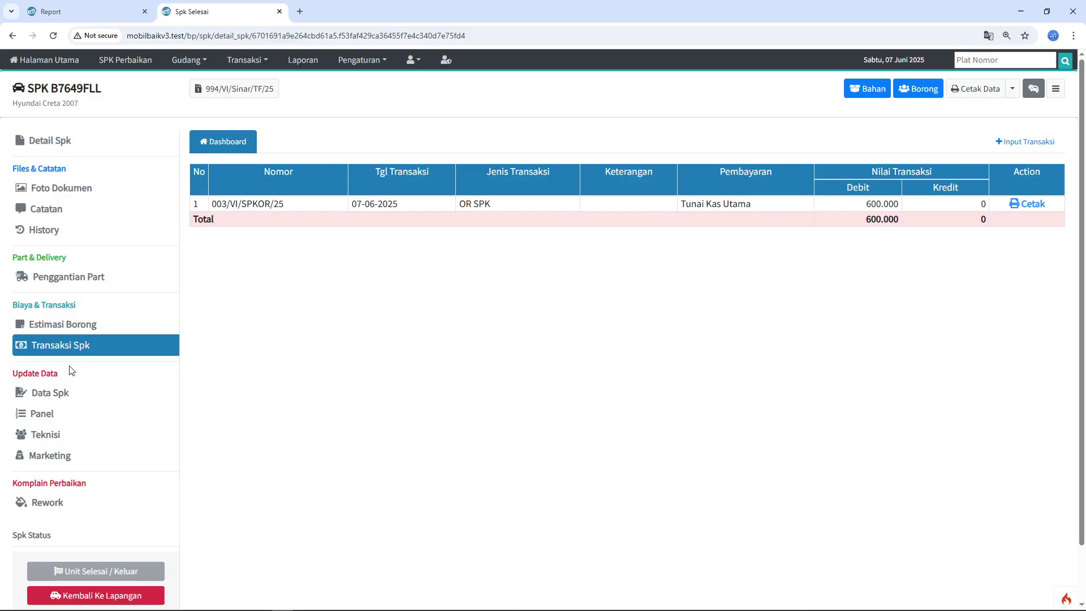
{"action": "left_click", "coordinate": [82, 355]}
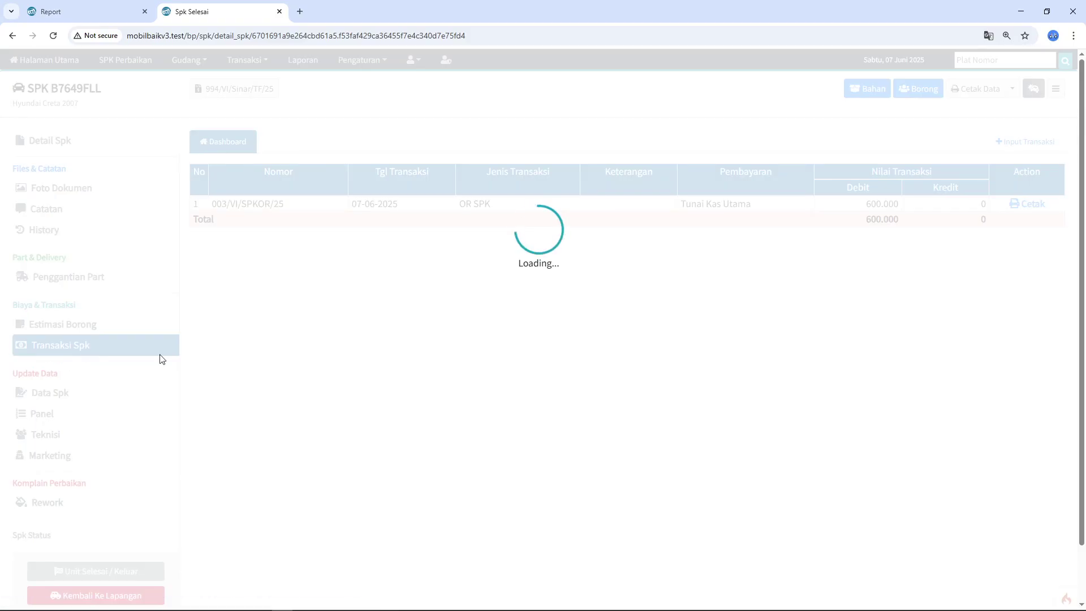
{"action": "left_click", "coordinate": [65, 11]}
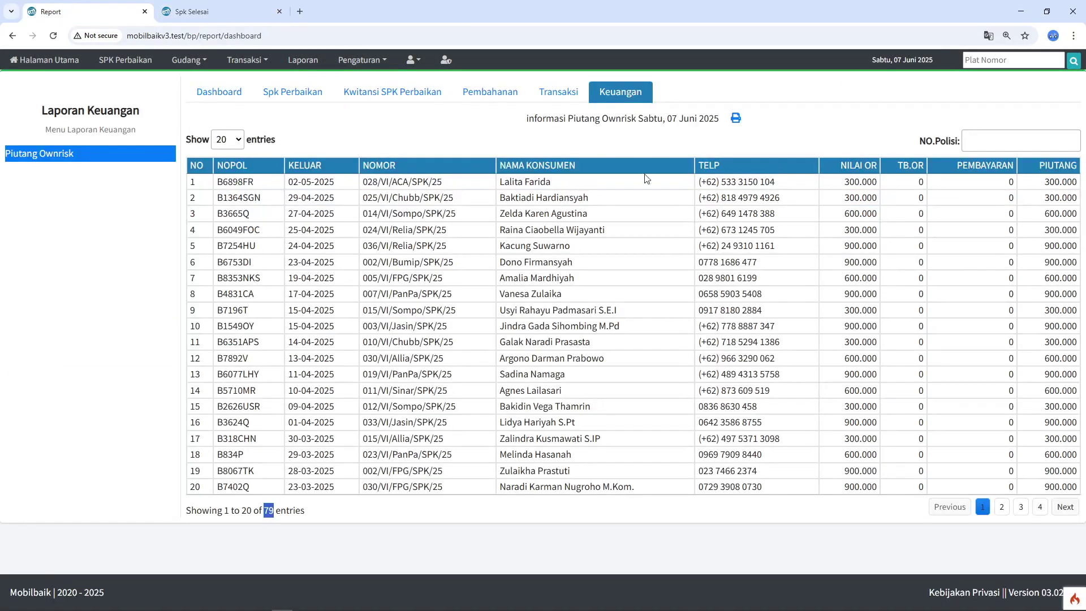